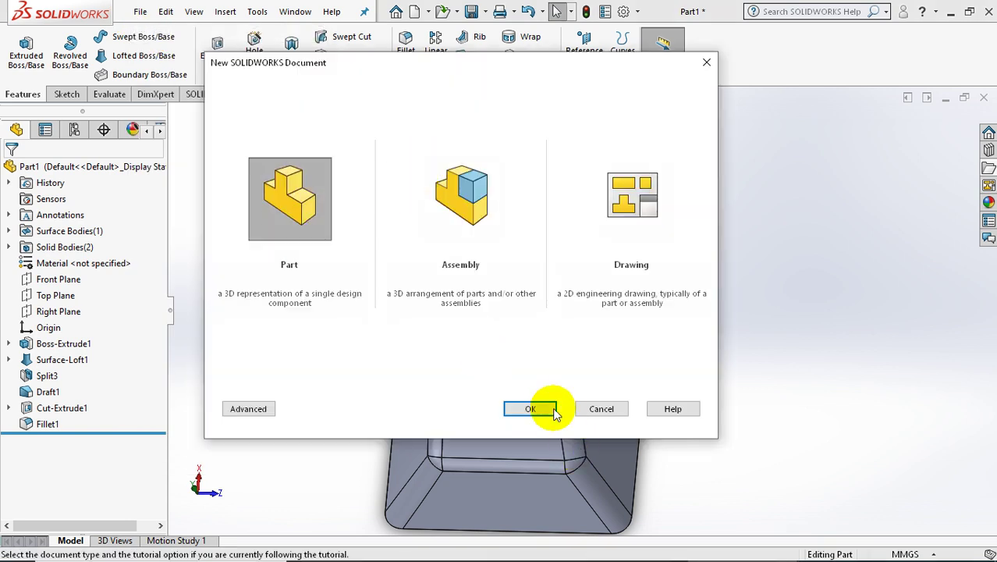
# Step: Create a new blank part document, Part2, and select the Front Plane
pyautogui.click(545, 401)
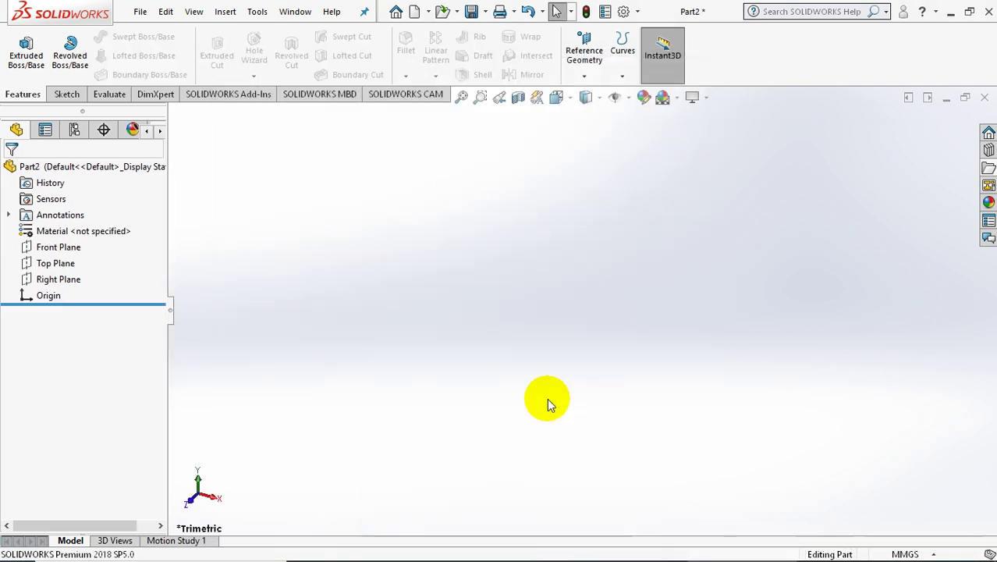
pyautogui.click(59, 247)
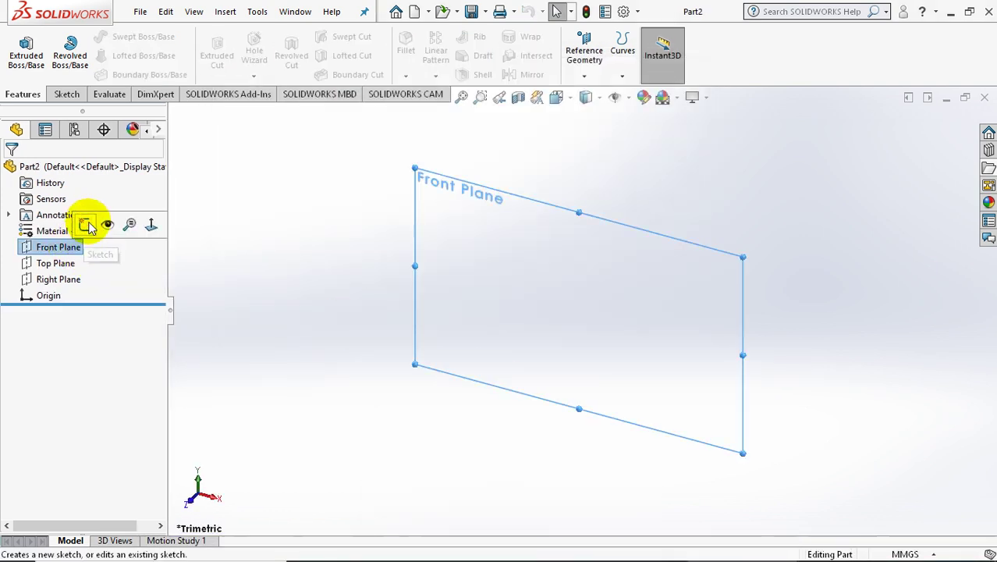
# Step: Sketch a closed four-line wedge outline on the Front Plane, starting and ending at the origin
pyautogui.click(86, 225)
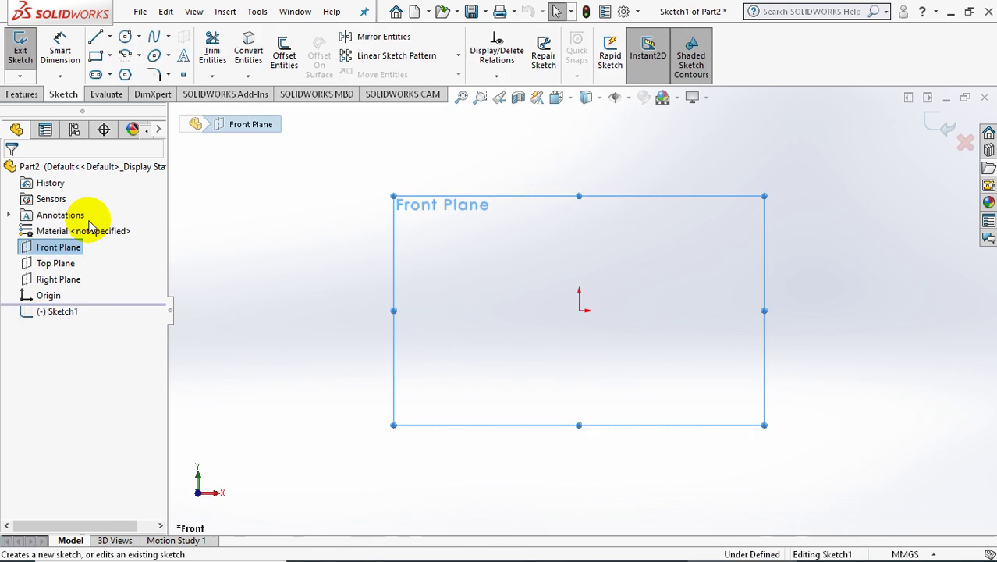
pyautogui.click(95, 37)
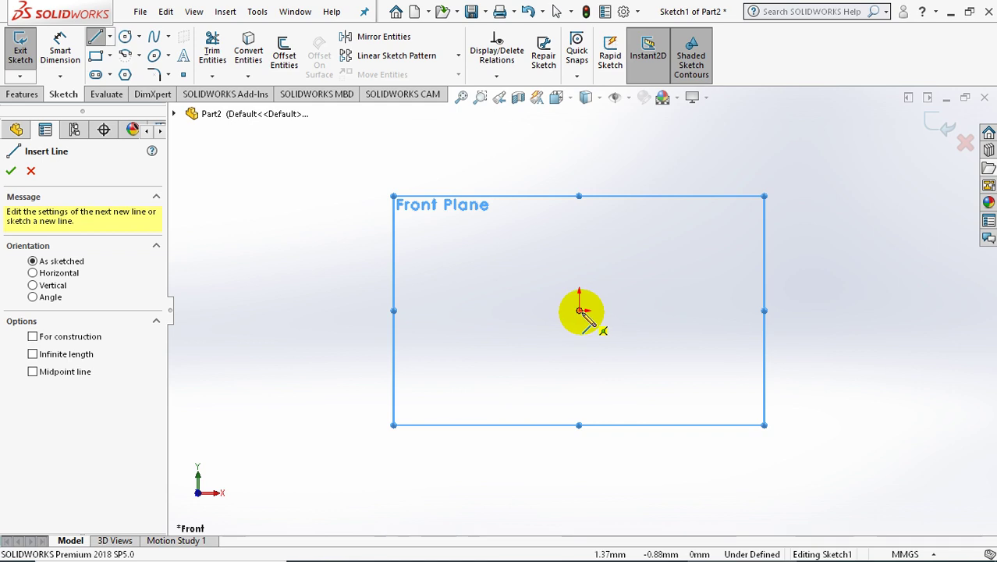
pyautogui.click(579, 309)
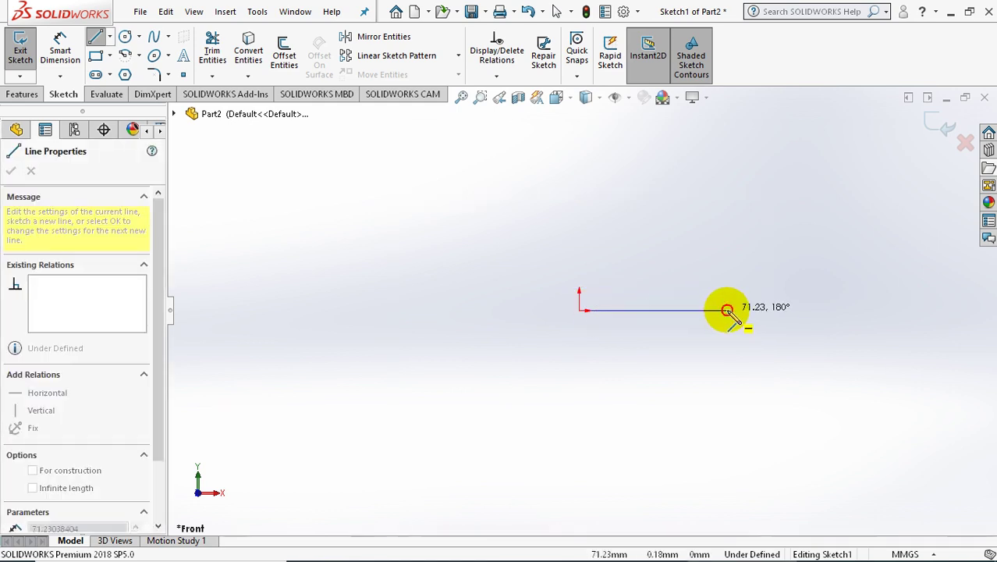
pyautogui.click(727, 310)
pyautogui.click(705, 223)
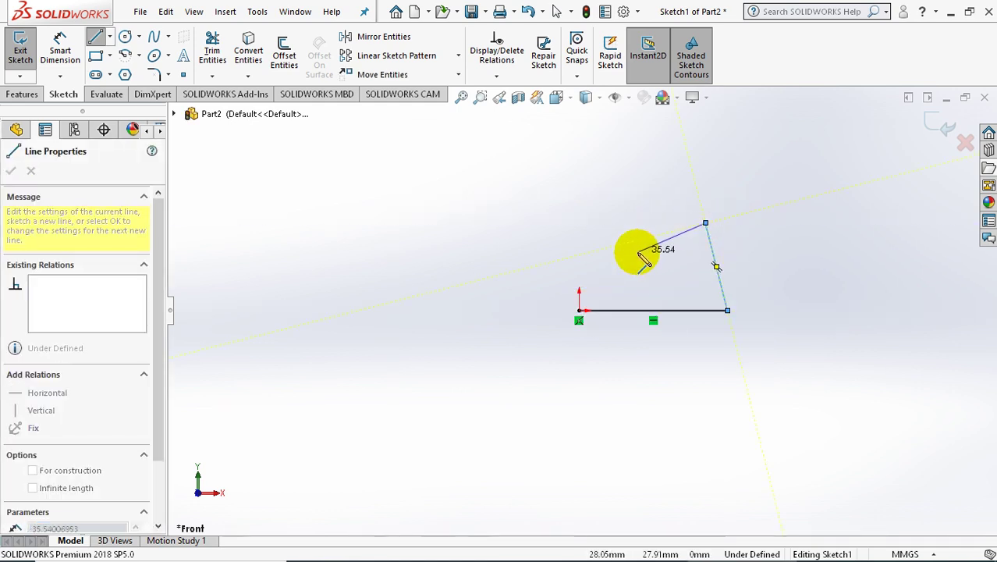
pyautogui.click(579, 309)
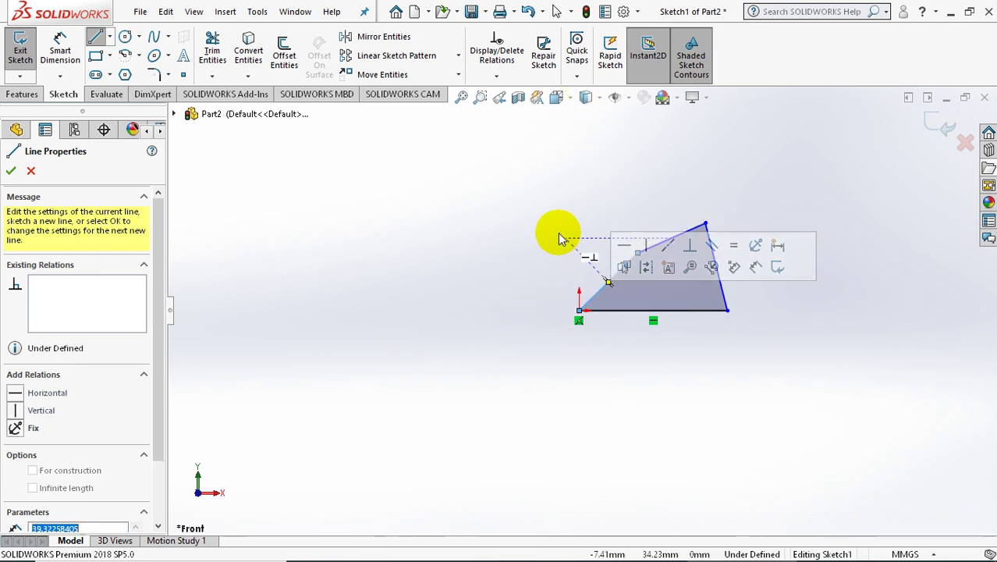
# Step: Add a horizontal construction line running left from the outline's top-right corner
pyautogui.click(109, 36)
pyautogui.press('Escape')
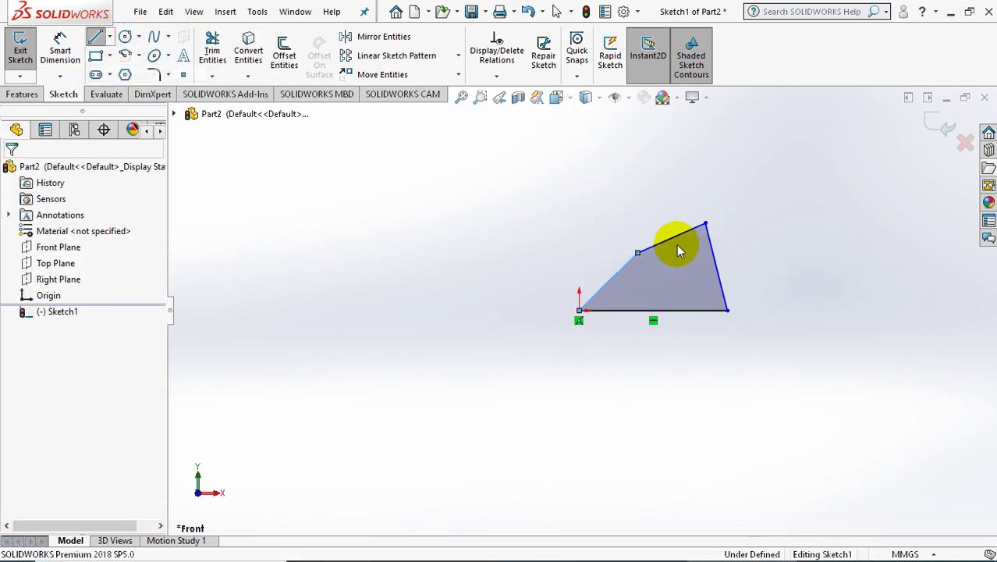
pyautogui.click(705, 225)
pyautogui.moveTo(706, 225); pyautogui.dragTo(643, 223)
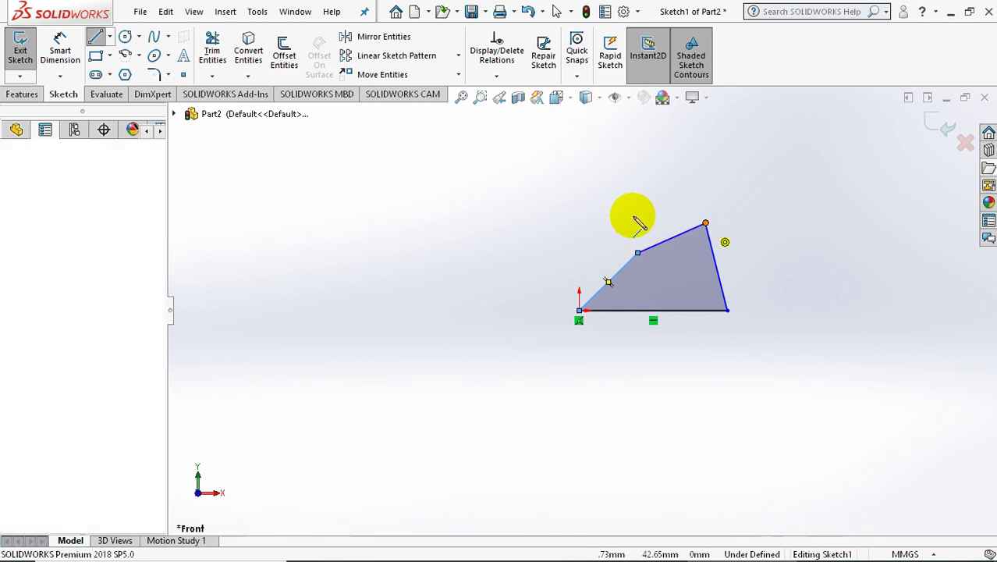
pyautogui.click(643, 223)
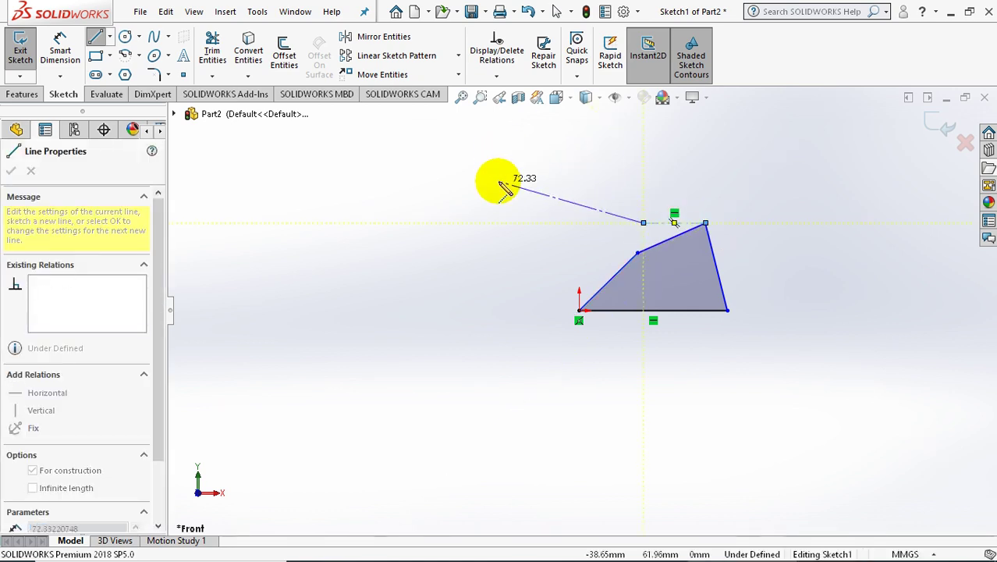
pyautogui.press('Escape')
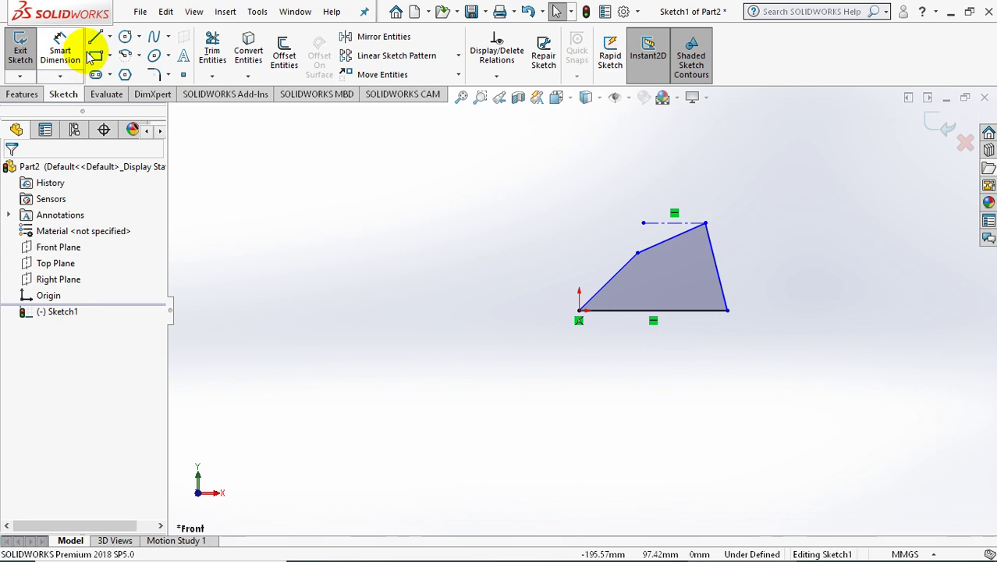
# Step: Add a vertical centerline rising from the outline's bottom-right corner
pyautogui.click(110, 38)
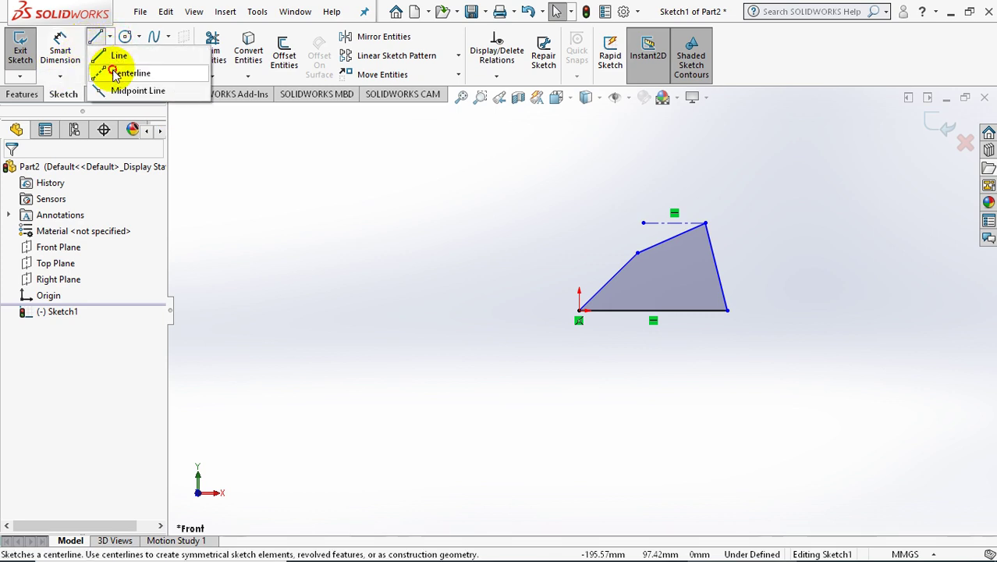
pyautogui.click(125, 71)
pyautogui.click(728, 309)
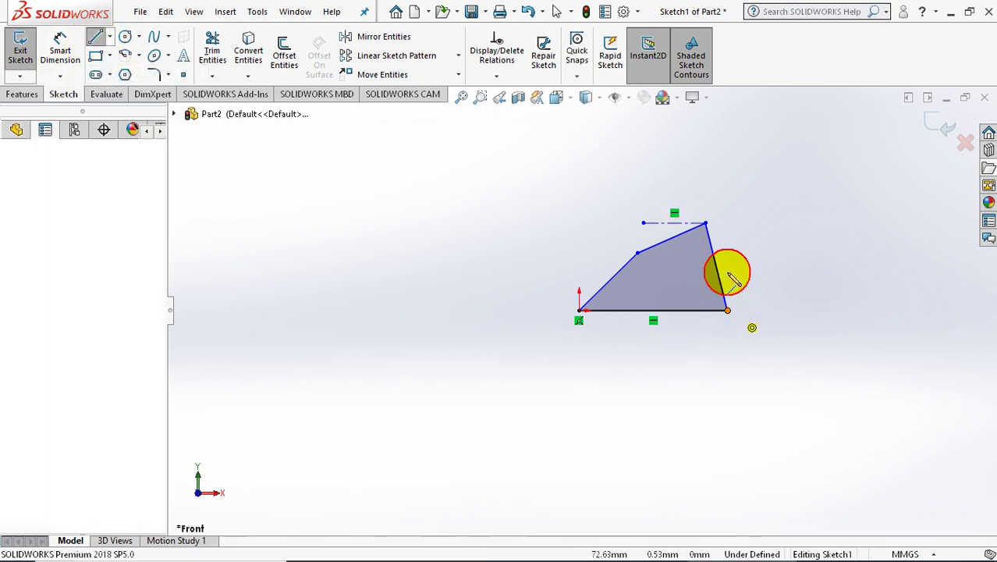
pyautogui.click(728, 238)
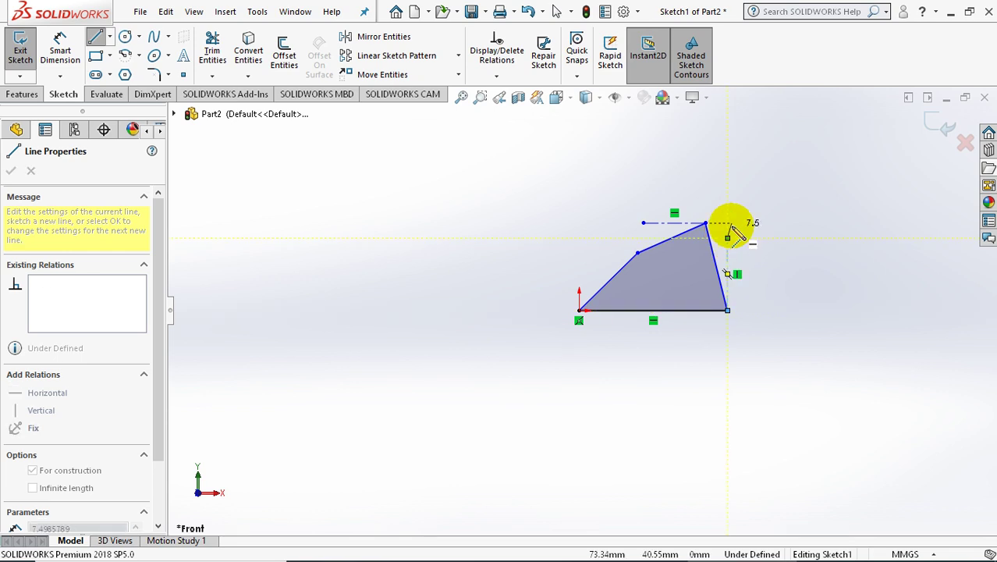
pyautogui.press('Escape')
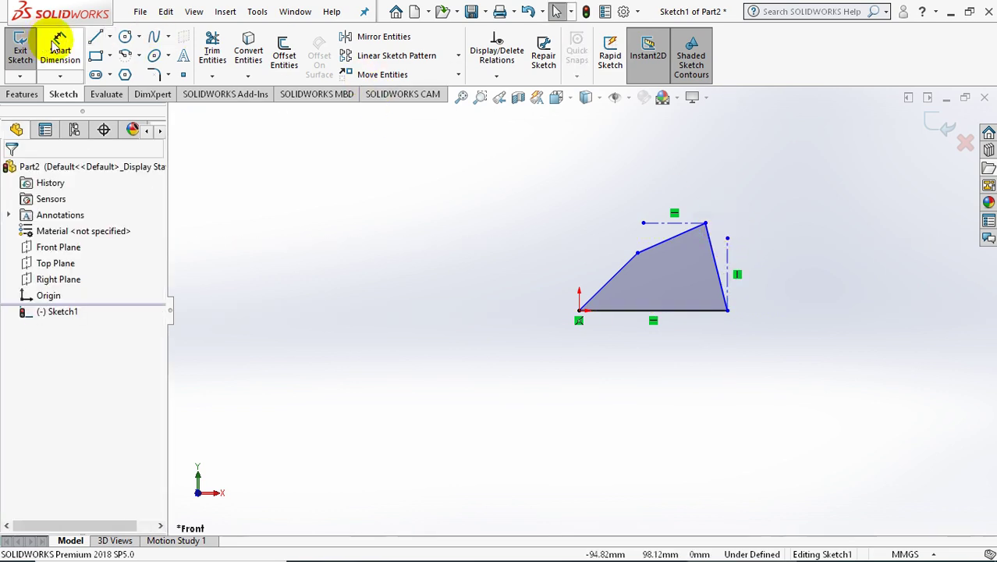
pyautogui.click(61, 48)
# Step: Dimension the bottom edge at 120 mm and the right slanted edge at 20°
pyautogui.click(648, 316)
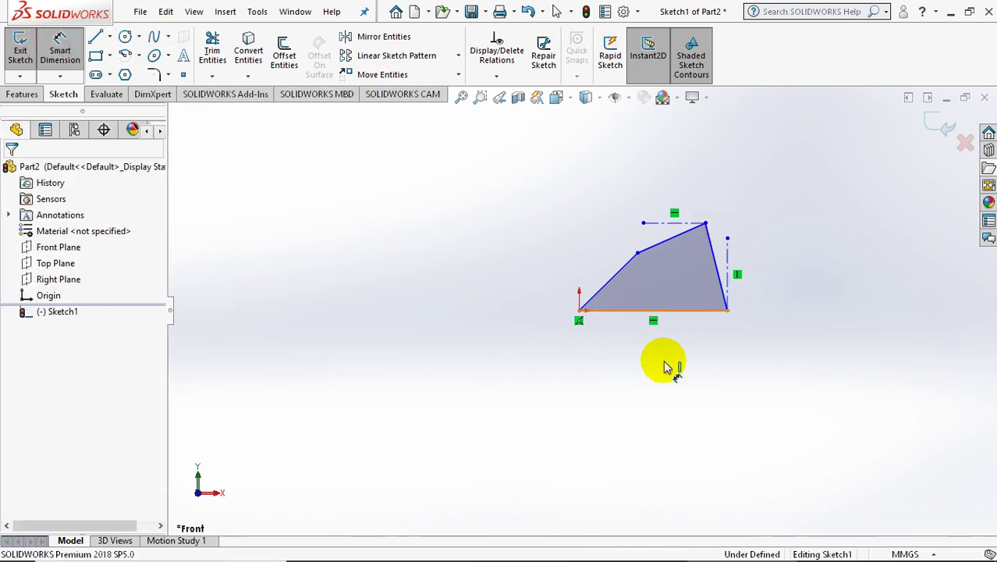
pyautogui.click(664, 371)
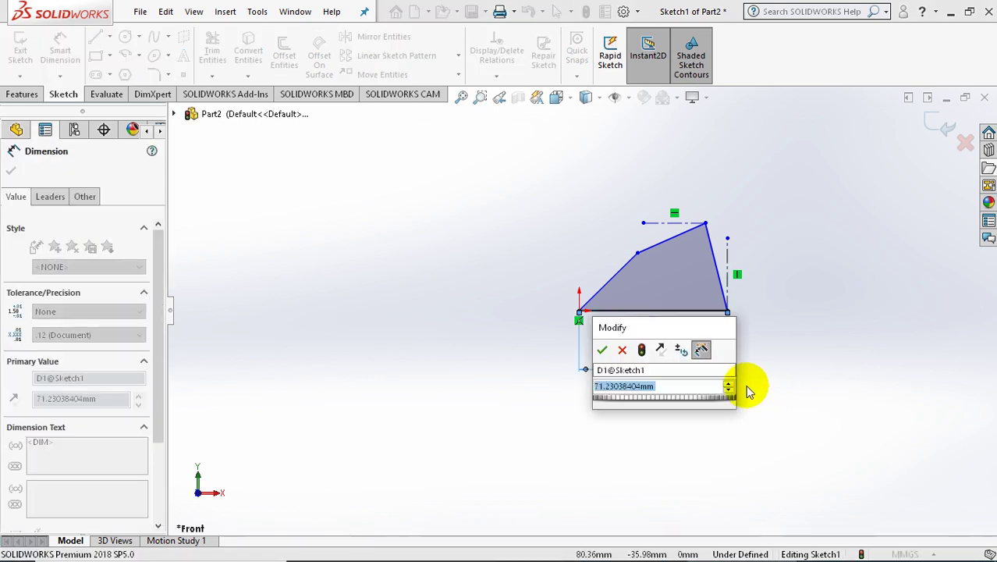
pyautogui.write('120')
pyautogui.press('Return')
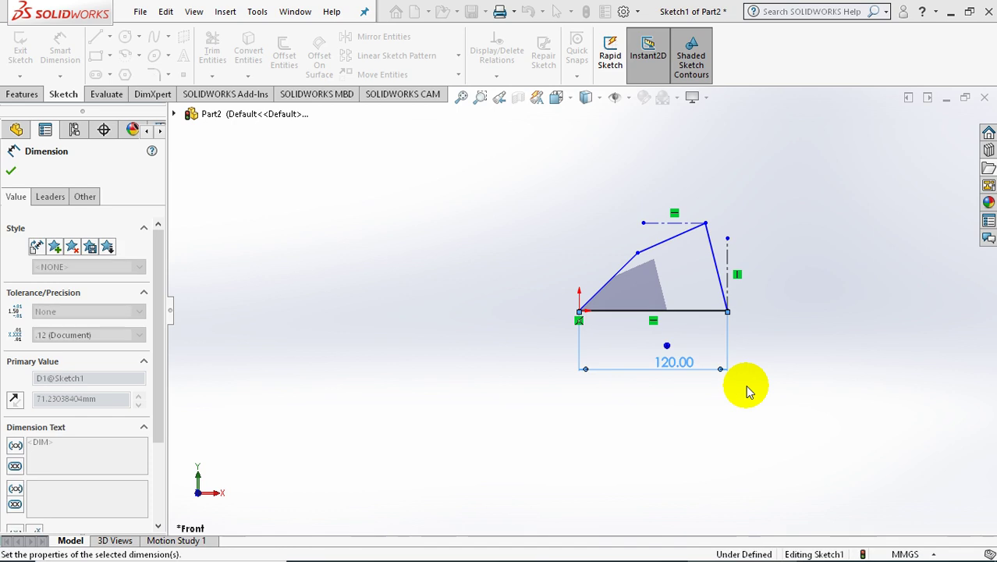
pyautogui.click(711, 246)
pyautogui.click(720, 192)
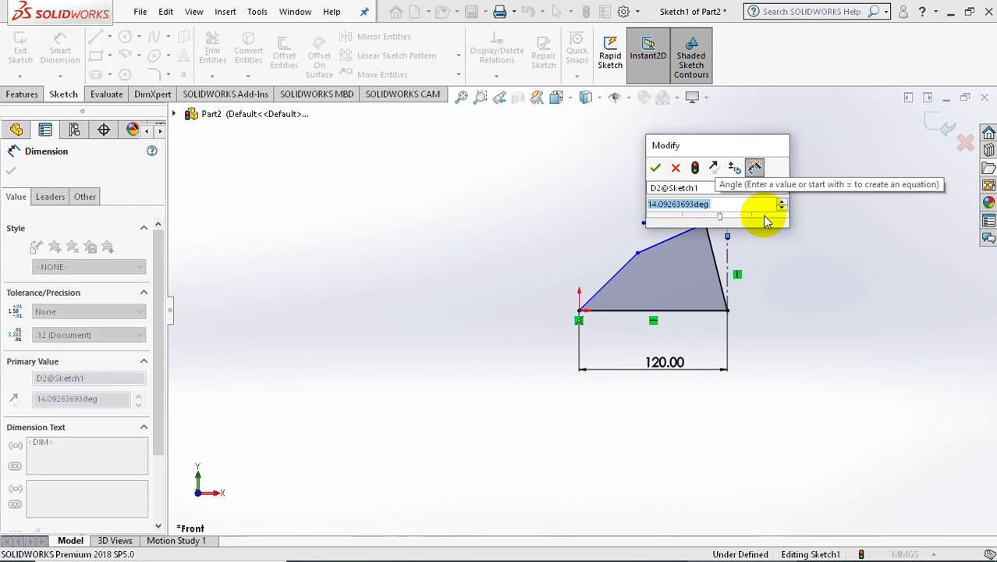
pyautogui.write('20')
pyautogui.press('Return')
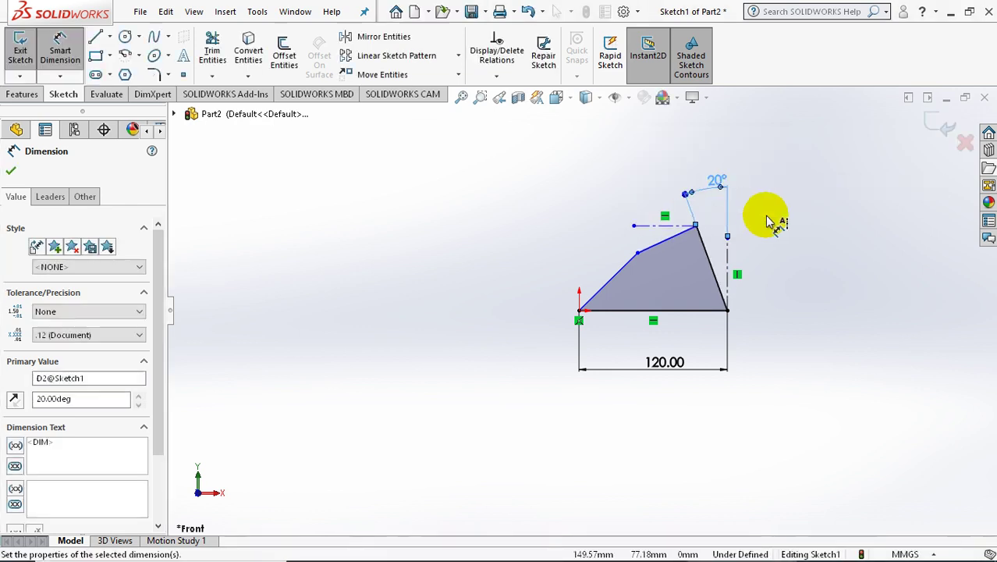
# Step: Set a 25° angle between the horizontal construction line and the upper slanted edge
pyautogui.click(644, 228)
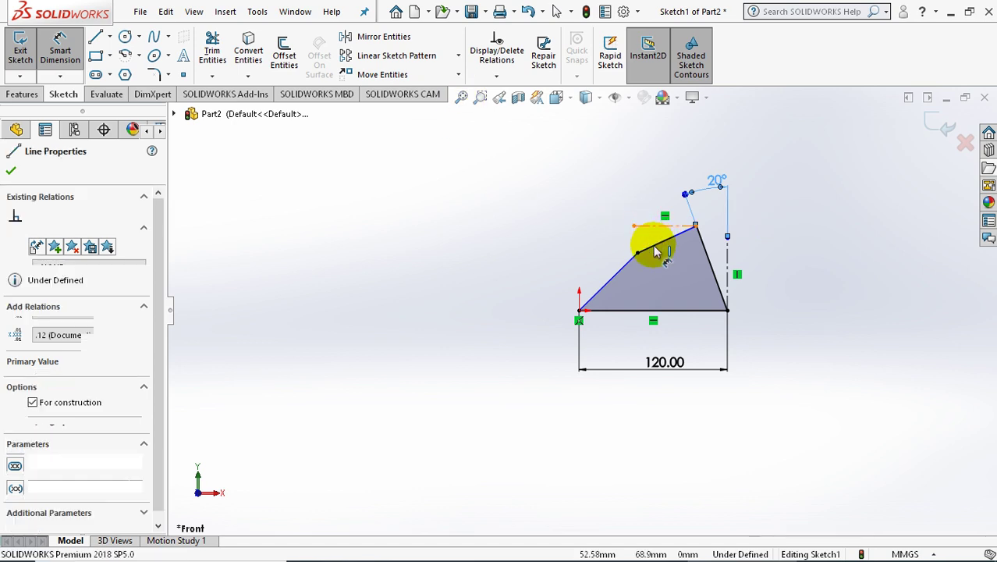
pyautogui.click(651, 246)
pyautogui.click(599, 240)
pyautogui.click(678, 272)
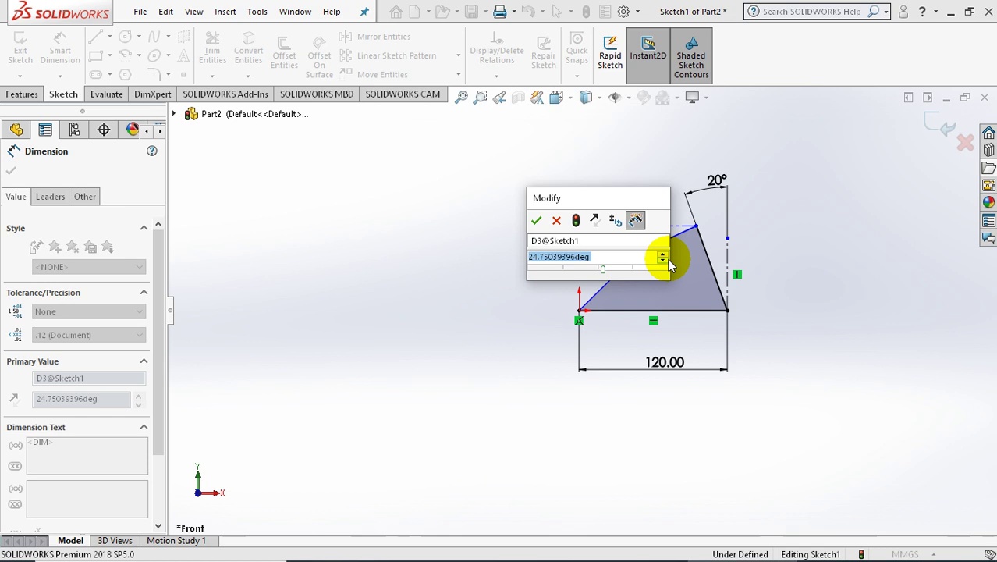
pyautogui.write('2')
pyautogui.press('BackSpace')
pyautogui.write('25')
pyautogui.press('Return')
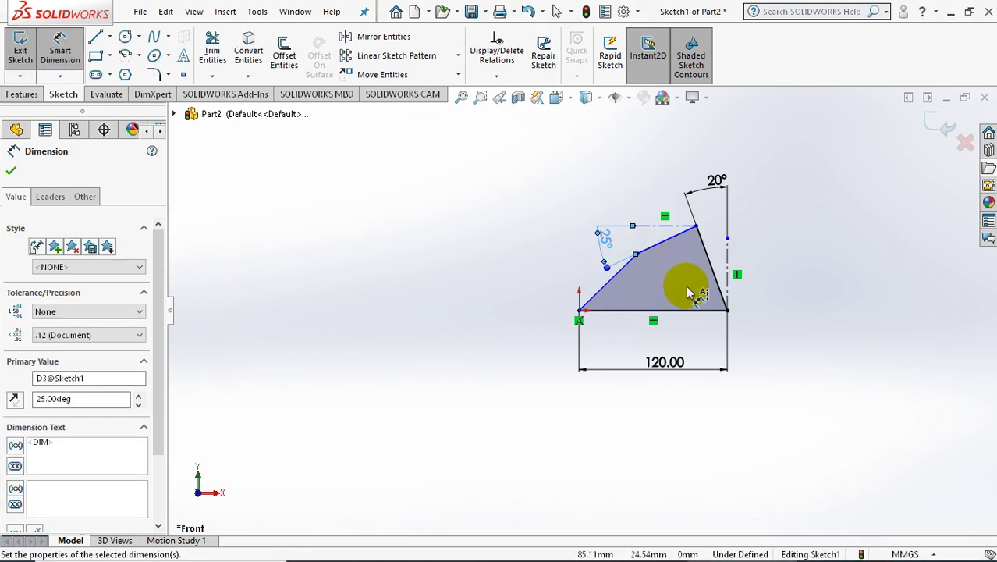
# Step: Dimension the wedge height at 72 mm
pyautogui.click(697, 310)
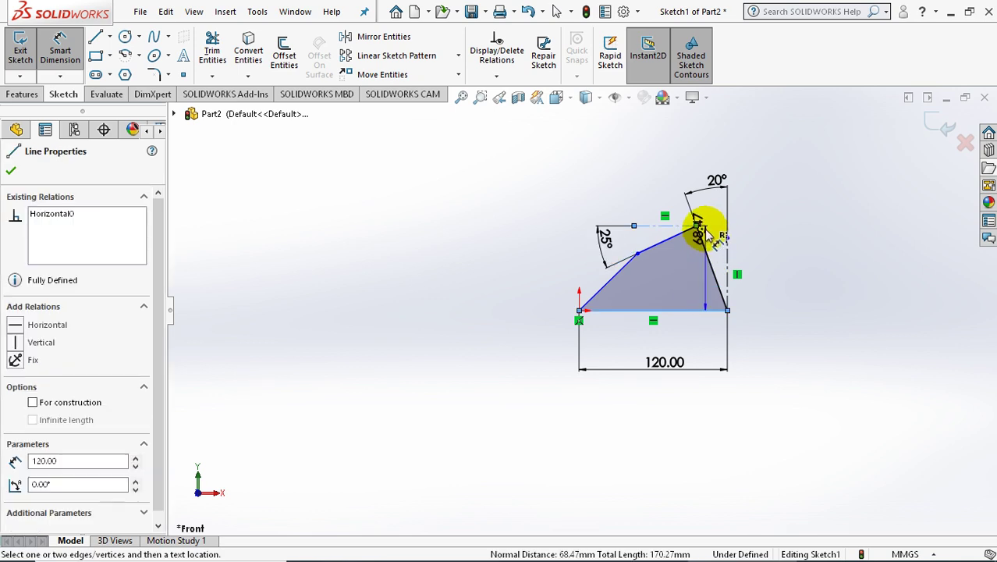
pyautogui.click(815, 264)
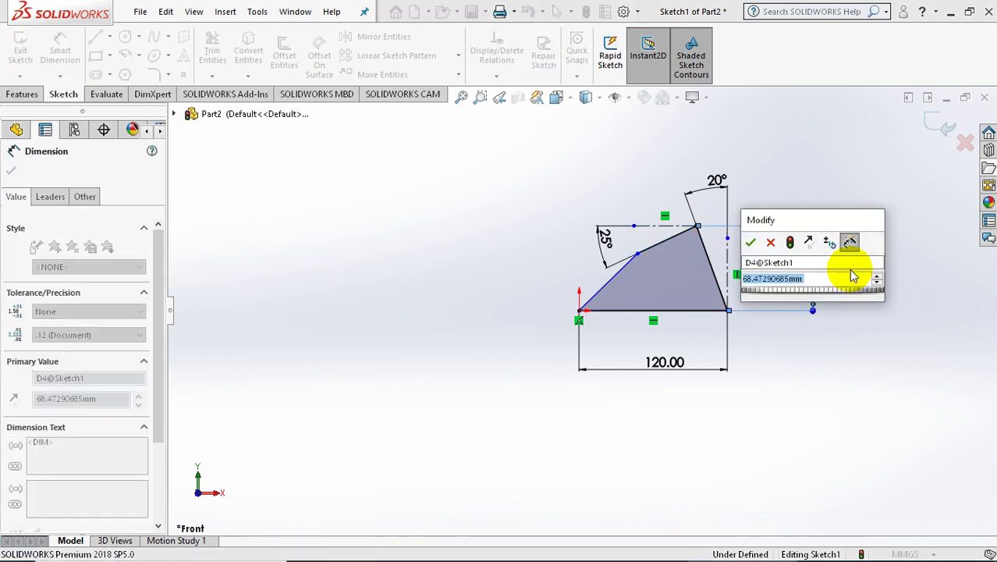
pyautogui.write('72')
pyautogui.press('Return')
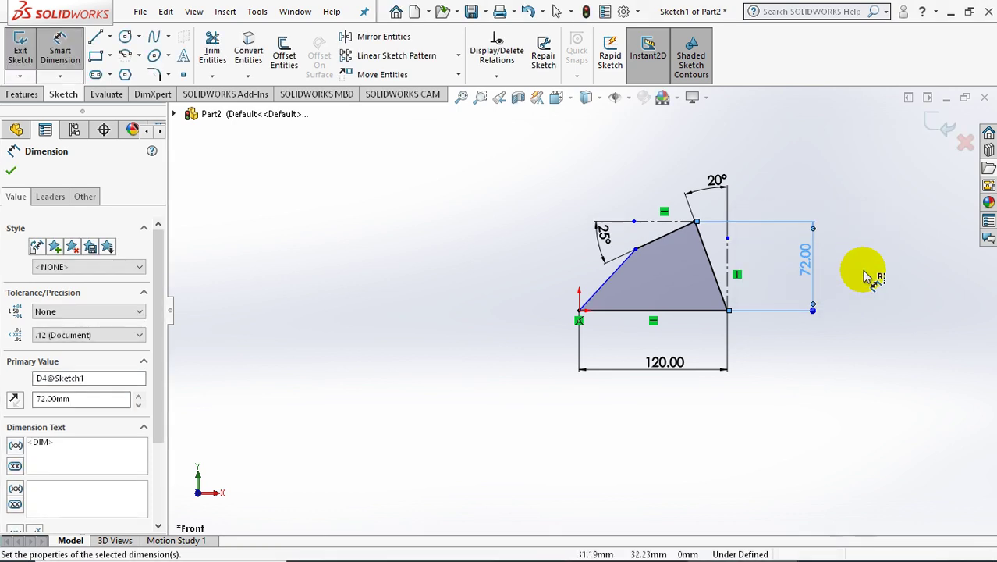
pyautogui.click(875, 282)
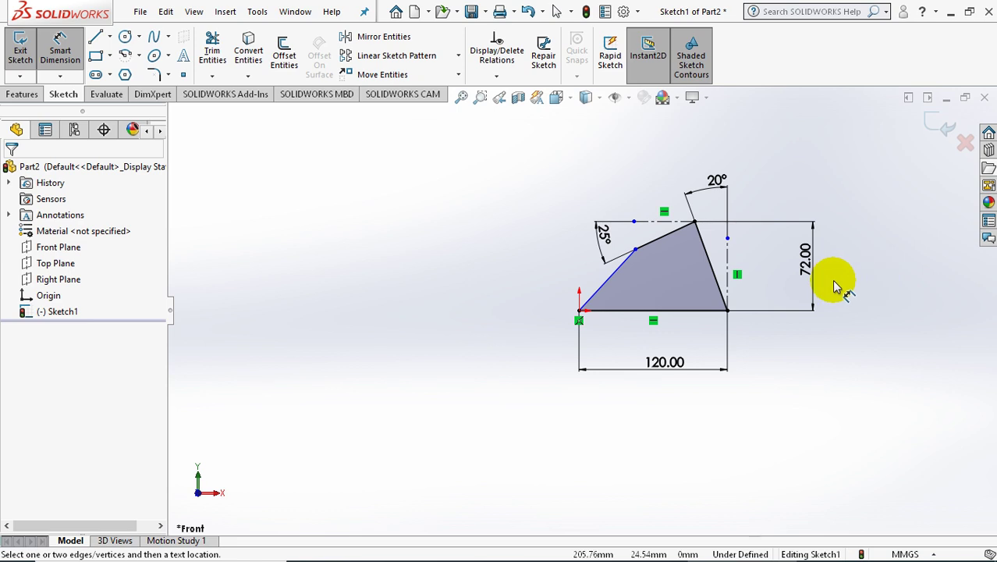
# Step: Draw a vertical centerline straight up from the sketch origin
pyautogui.click(110, 38)
pyautogui.click(101, 72)
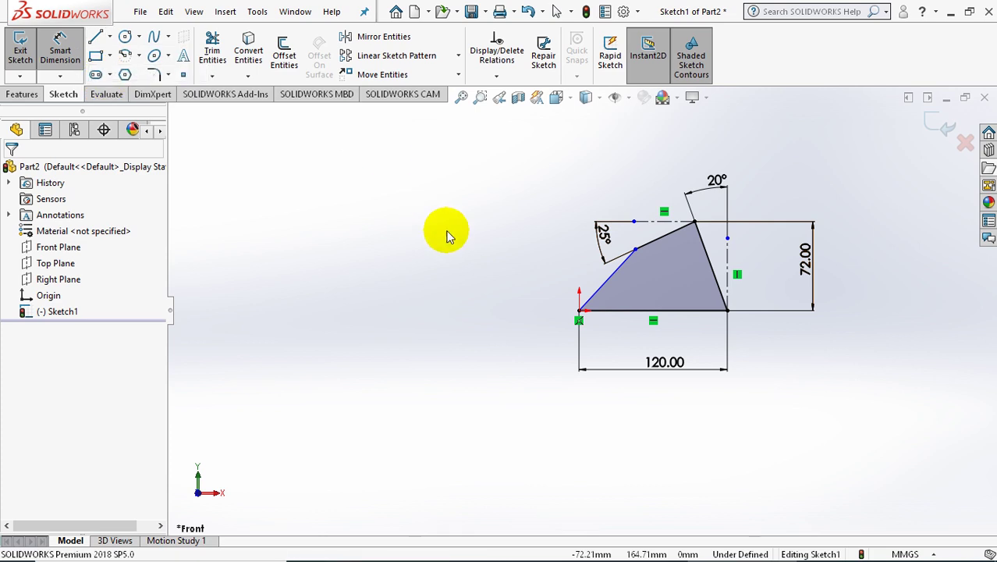
pyautogui.click(579, 310)
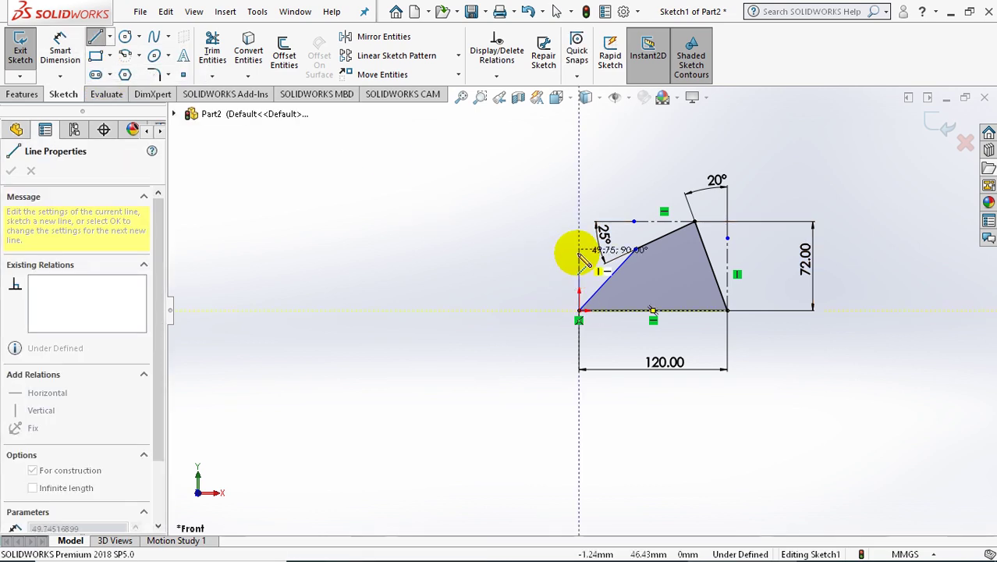
pyautogui.click(579, 248)
pyautogui.press('Escape')
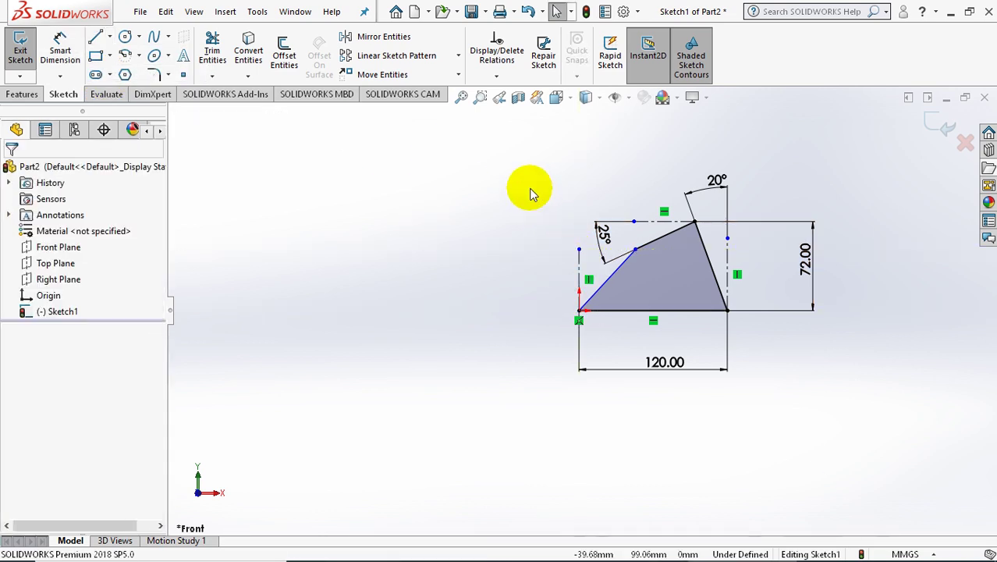
# Step: Dimension the short slanted edge at 20° from the vertical centerline
pyautogui.click(60, 49)
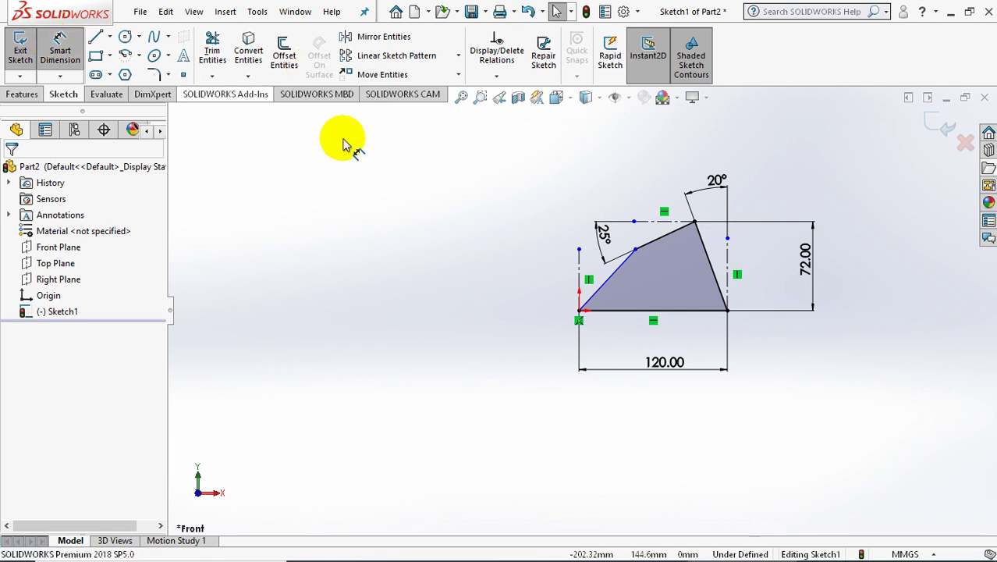
pyautogui.click(604, 282)
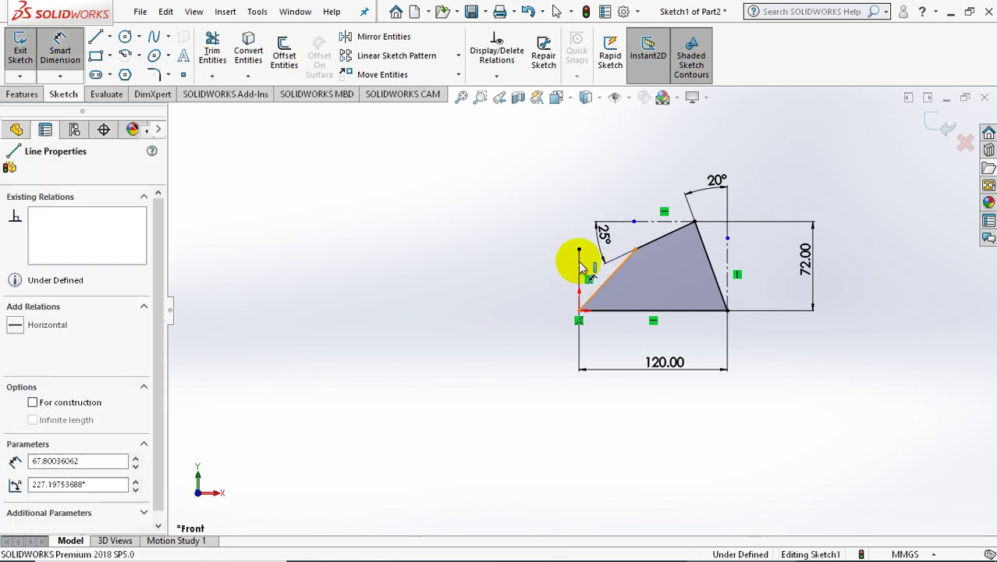
pyautogui.click(580, 266)
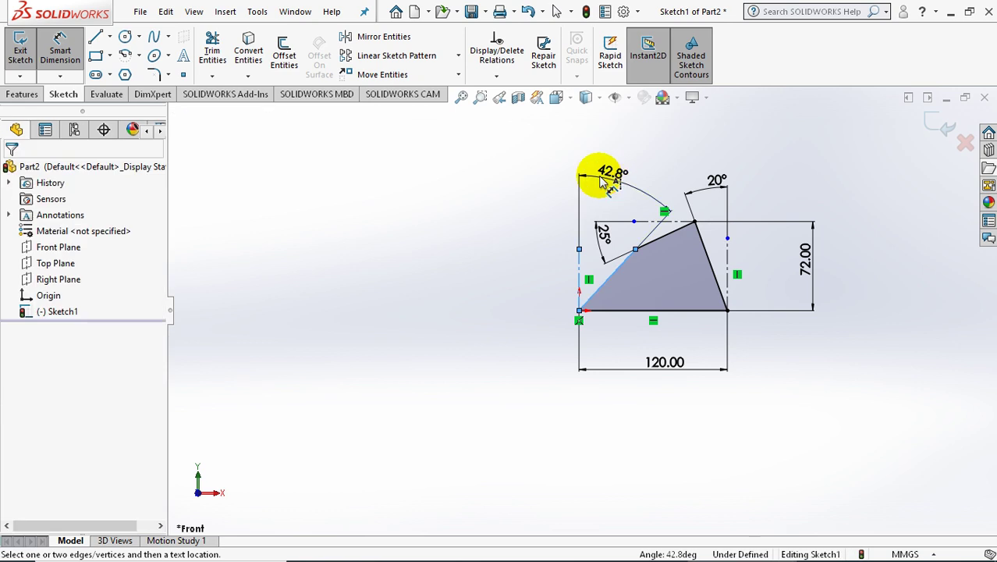
pyautogui.click(582, 169)
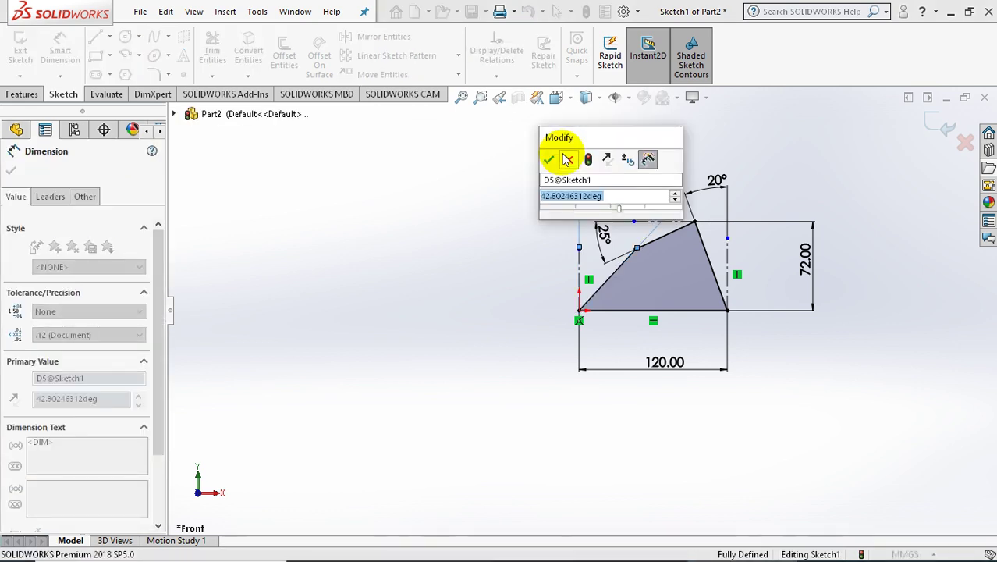
pyautogui.write('20')
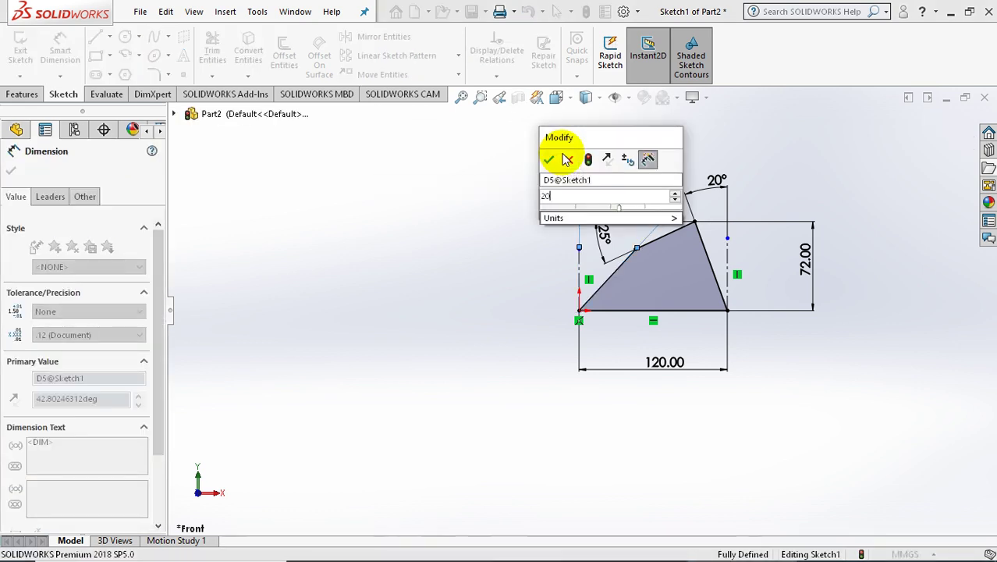
pyautogui.press('Return')
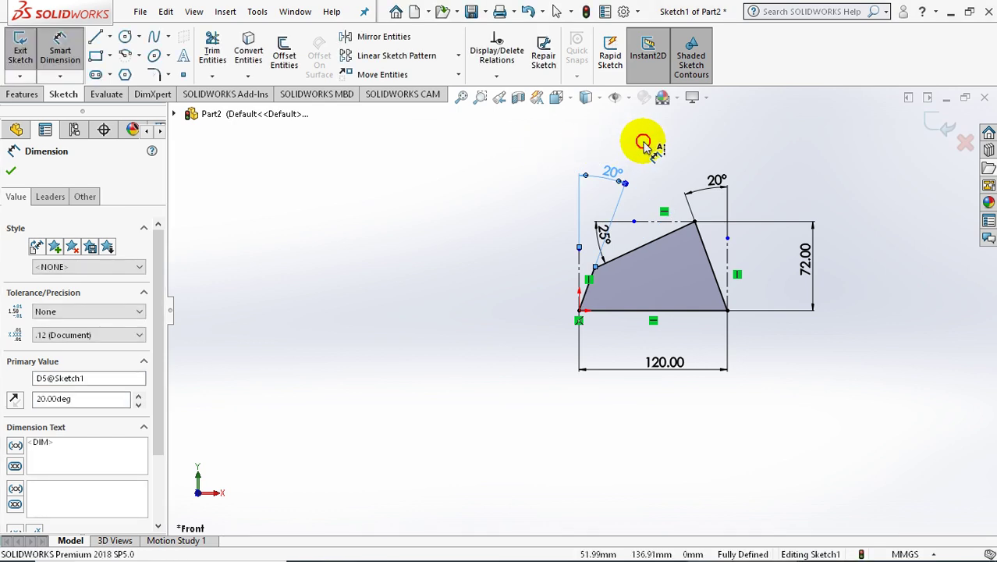
pyautogui.click(643, 142)
pyautogui.scroll(-2, 742, 113)
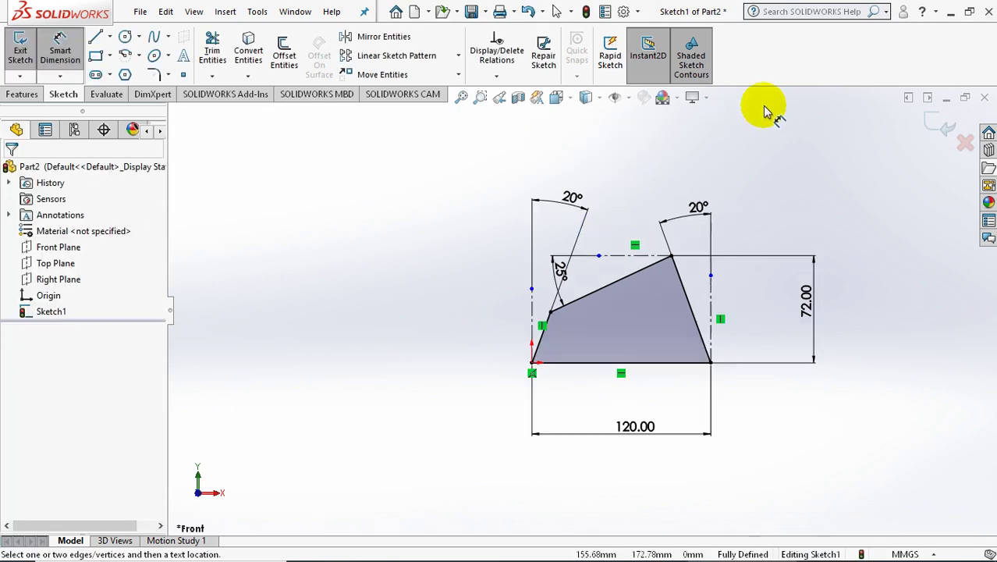
# Step: Extrude the wedge sketch 100 mm in the reversed direction as Boss-Extrude1
pyautogui.click(929, 129)
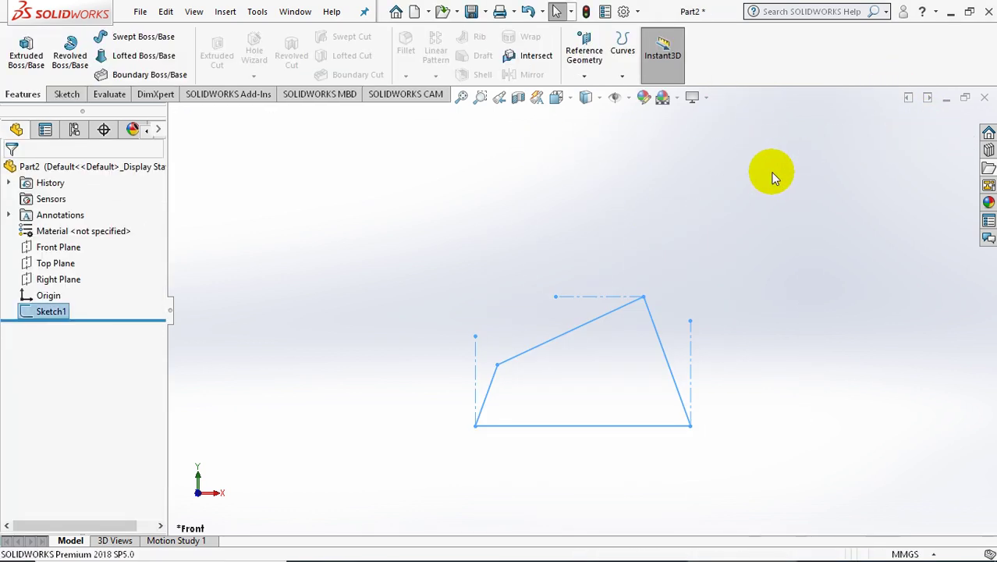
pyautogui.moveTo(607, 205); pyautogui.dragTo(673, 289, button='middle')
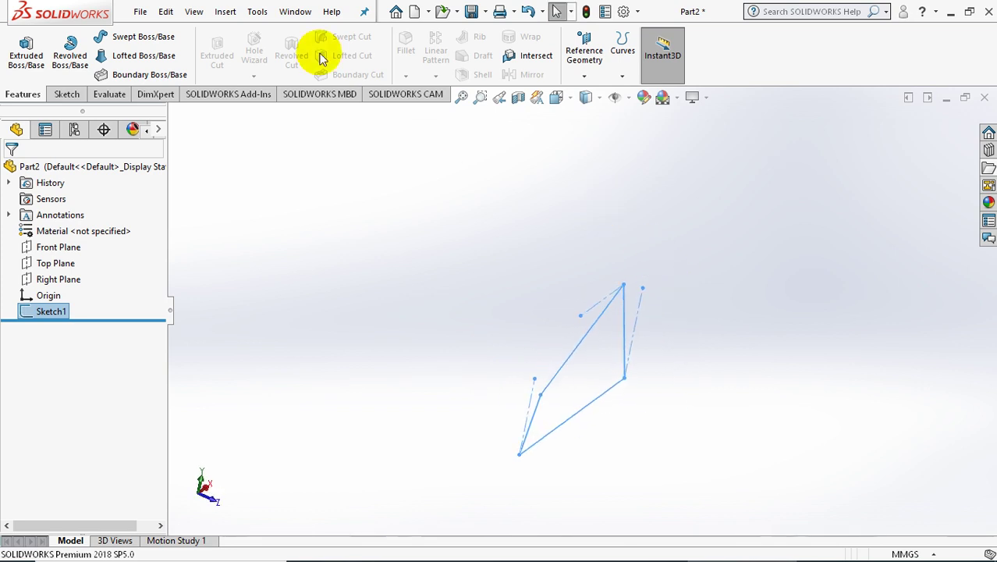
pyautogui.click(26, 56)
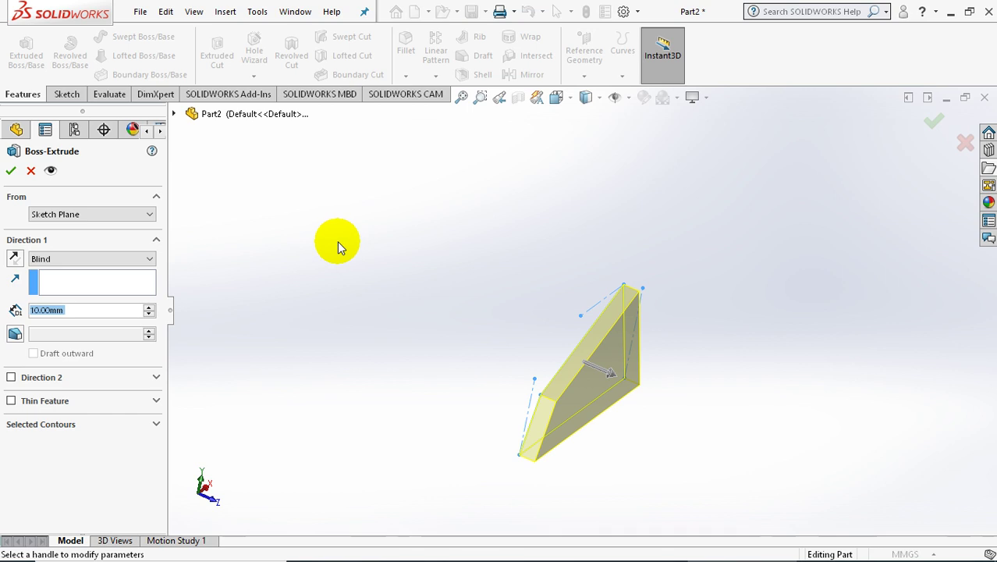
pyautogui.click(14, 259)
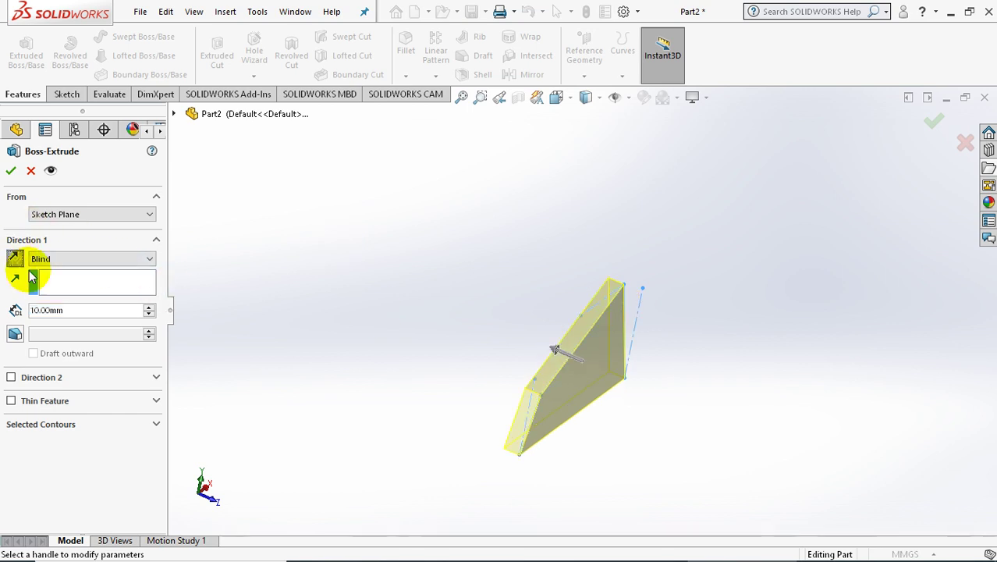
pyautogui.moveTo(80, 308); pyautogui.dragTo(3, 310)
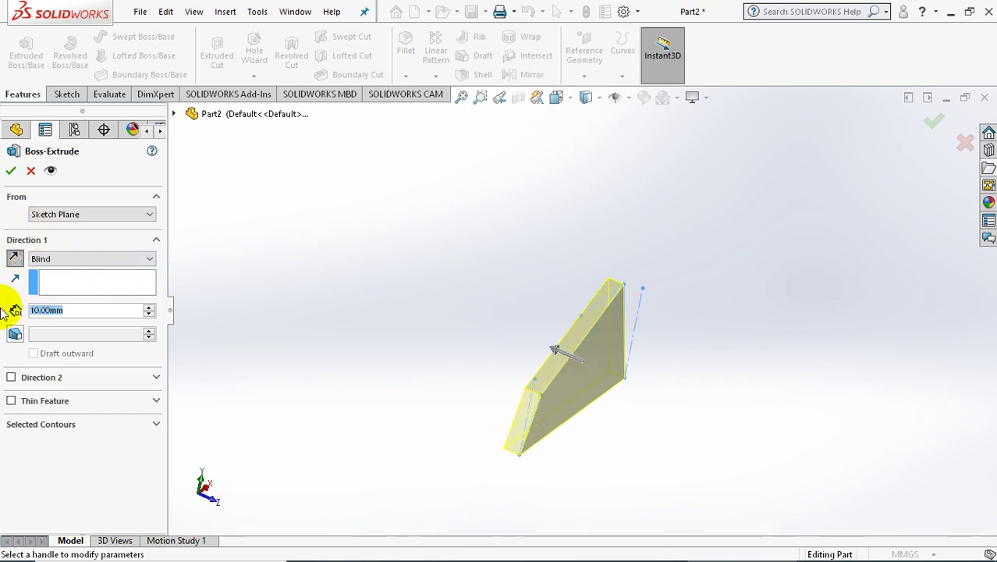
pyautogui.write('100')
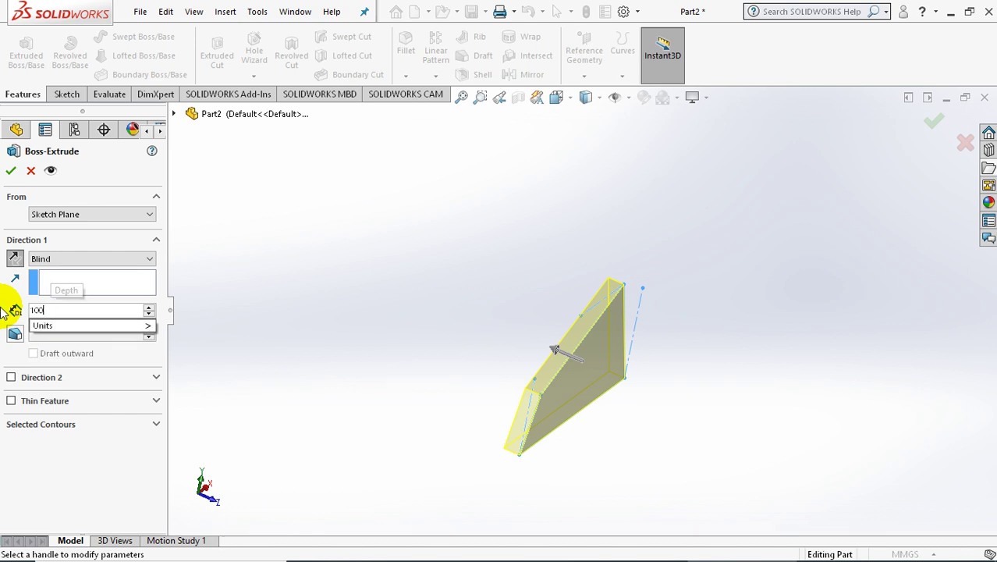
pyautogui.press('Return')
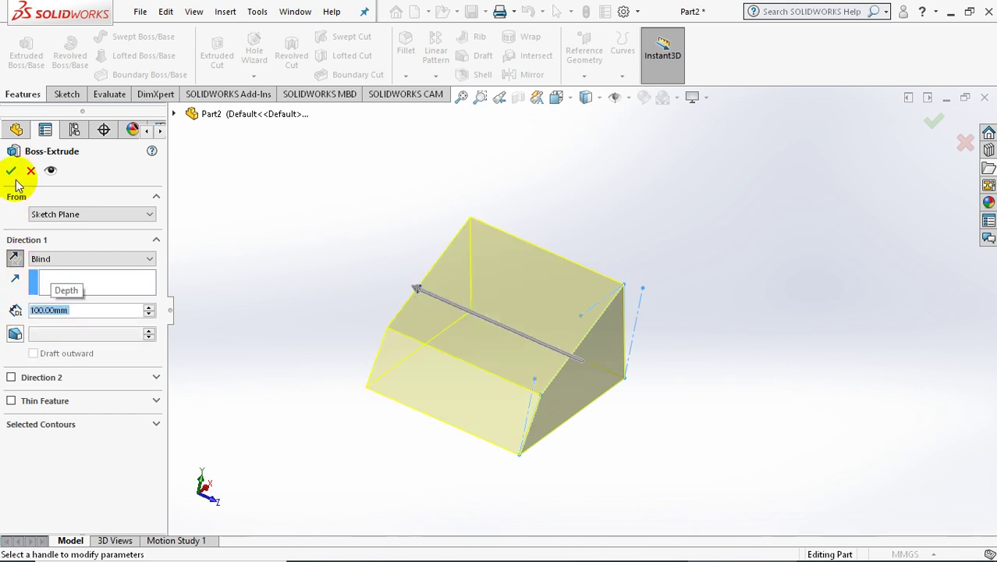
pyautogui.click(11, 170)
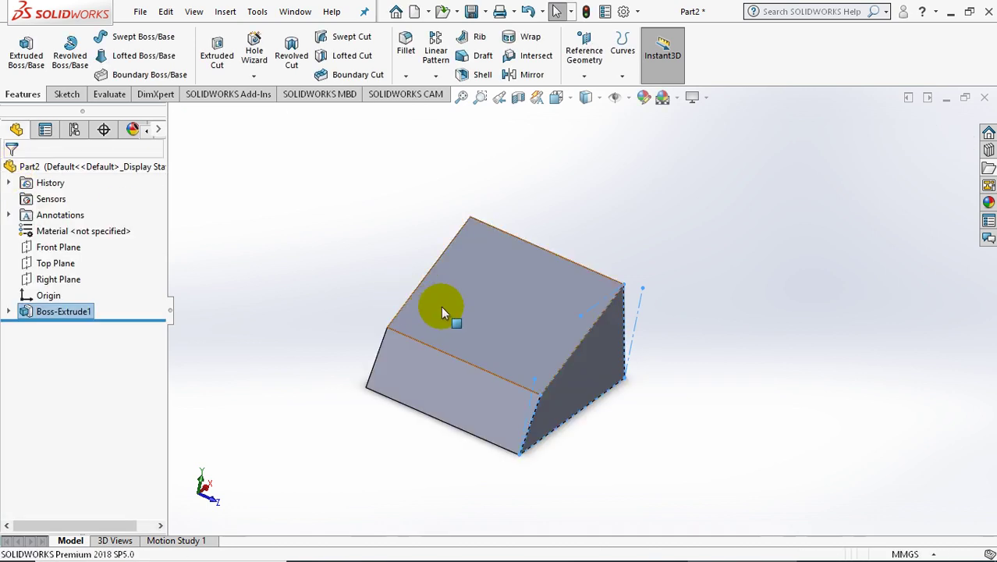
# Step: Sketch a line across the block's top sloped face, edge to edge
pyautogui.click(462, 307)
pyautogui.click(528, 272)
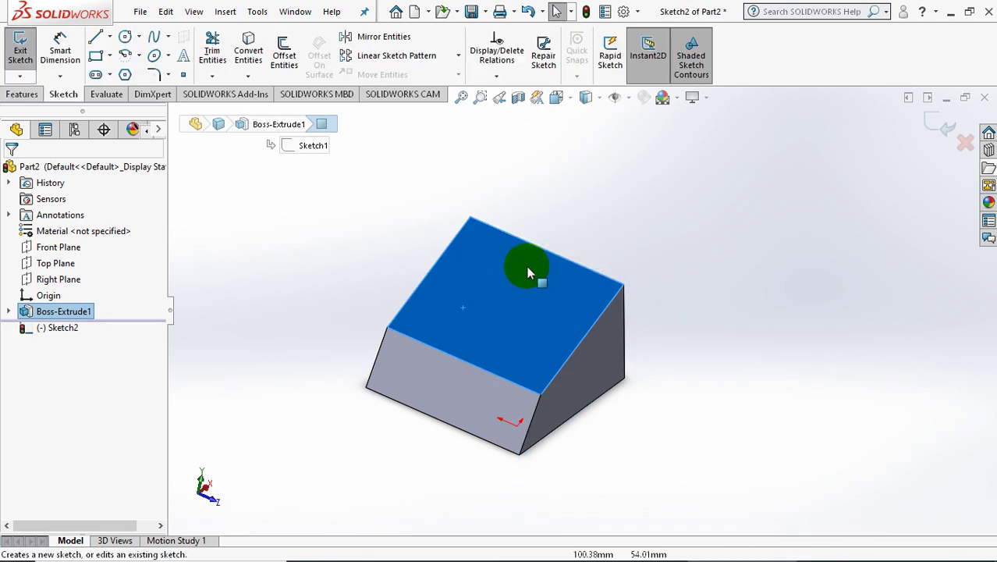
pyautogui.click(95, 36)
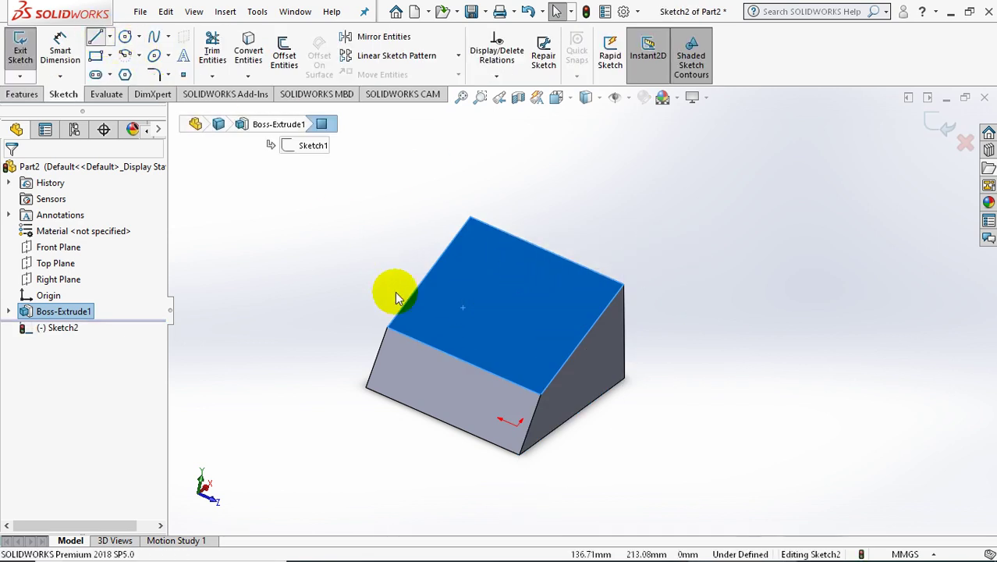
pyautogui.click(428, 348)
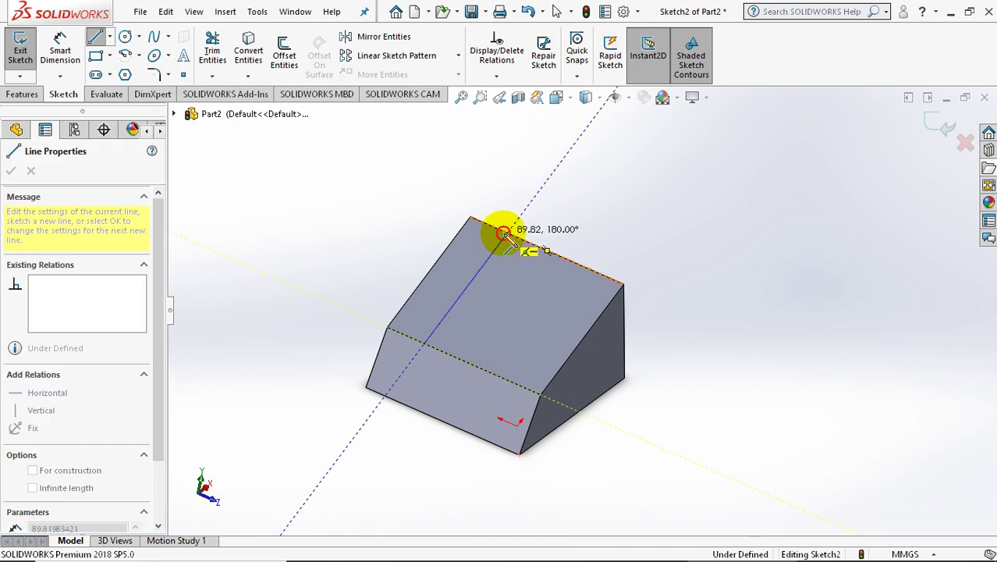
pyautogui.click(503, 235)
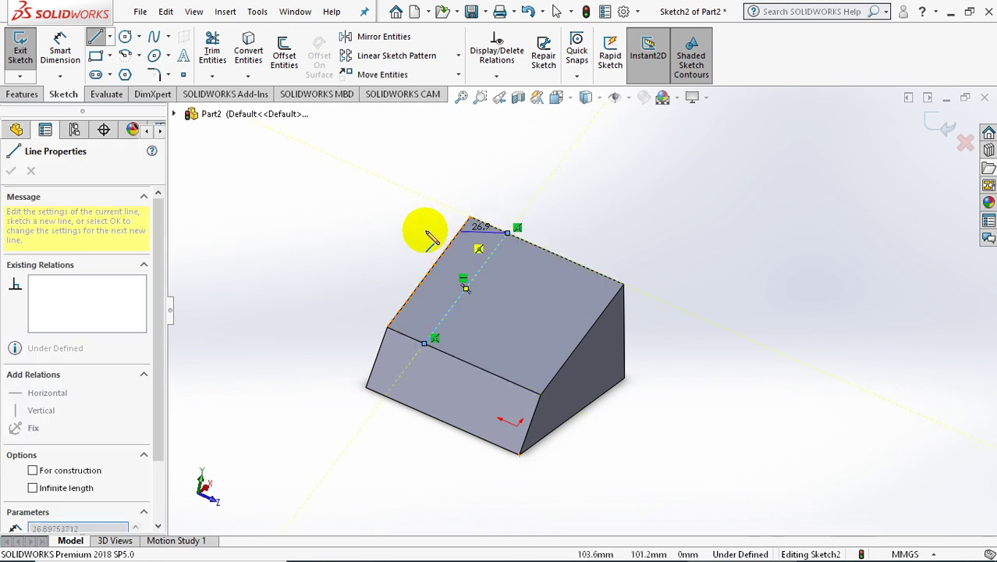
# Step: Dimension the line 26 mm from the side edge and exit Sketch2
pyautogui.click(67, 40)
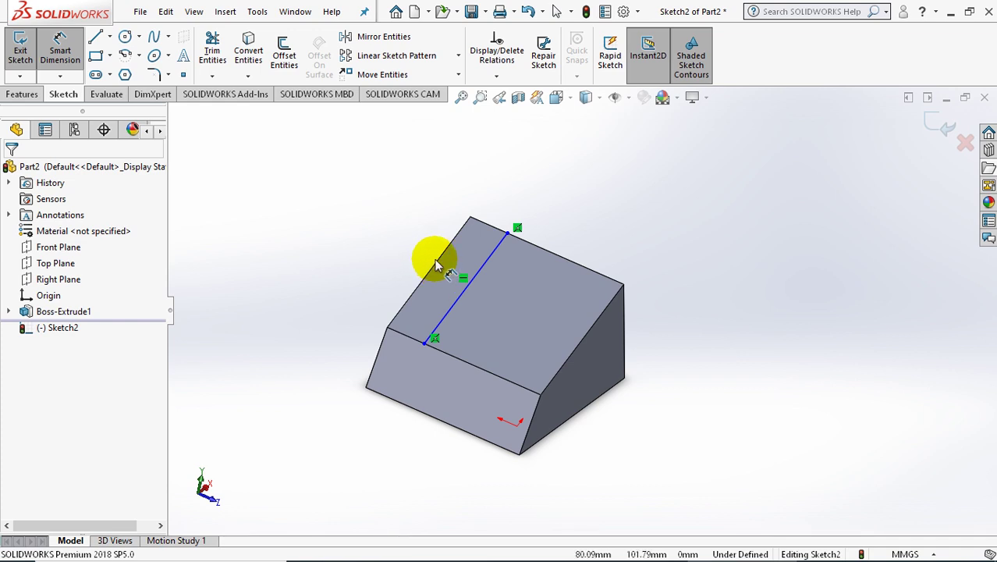
pyautogui.click(478, 270)
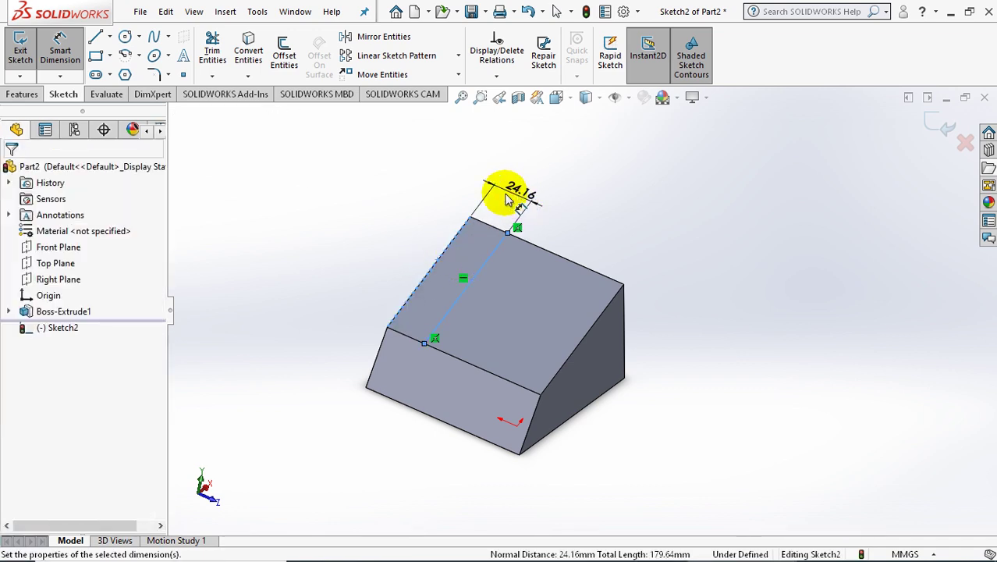
pyautogui.click(505, 200)
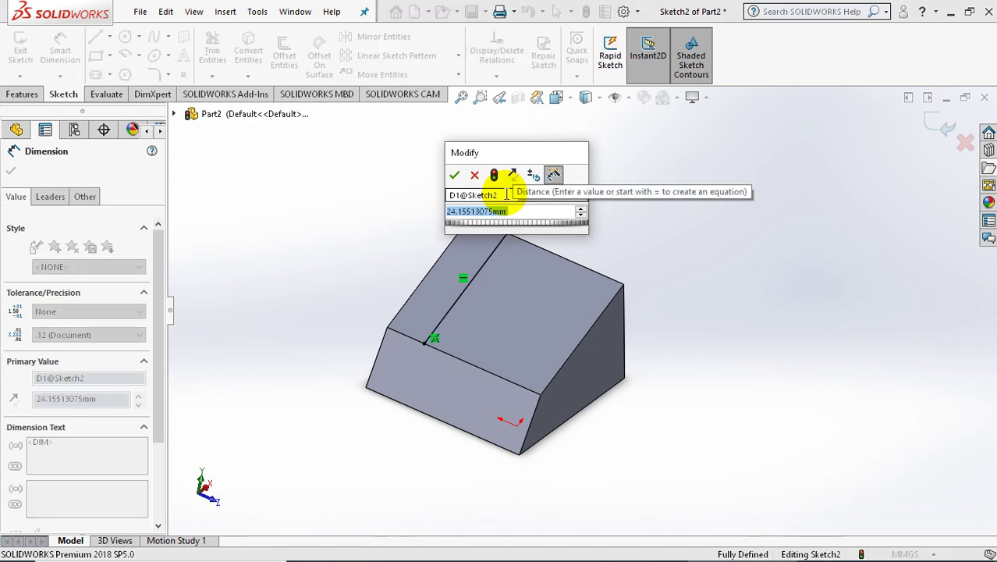
pyautogui.write('26')
pyautogui.press('Return')
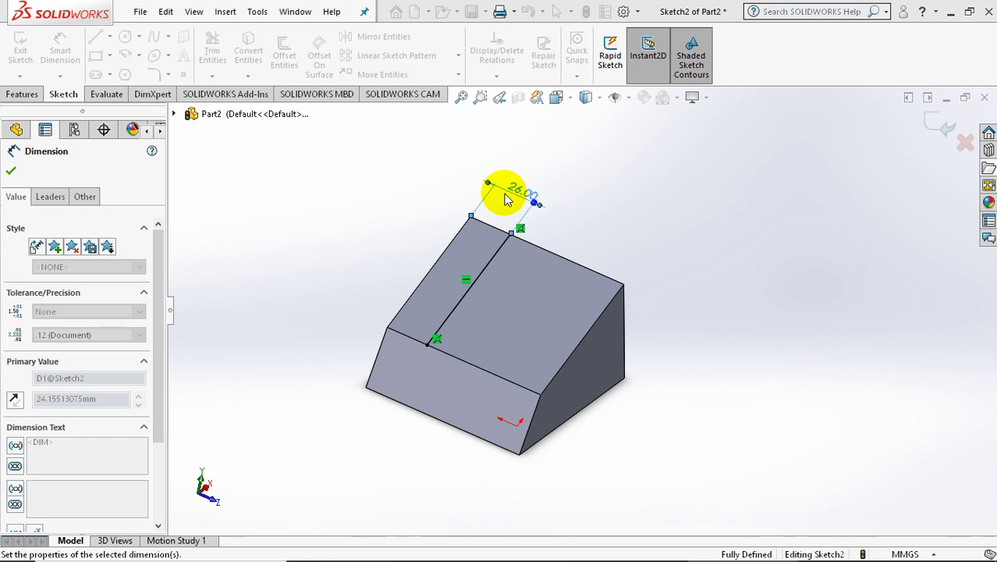
pyautogui.moveTo(468, 205)
pyautogui.mouseDown(button='middle')
pyautogui.moveTo(455, 238)
pyautogui.moveTo(468, 233)
pyautogui.mouseUp(button='middle')
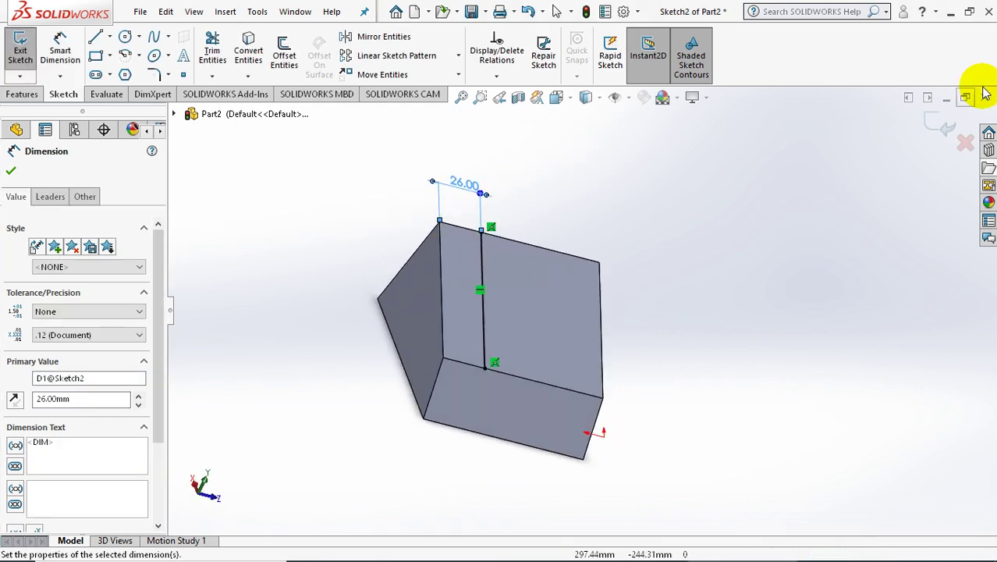
pyautogui.click(947, 128)
pyautogui.click(940, 126)
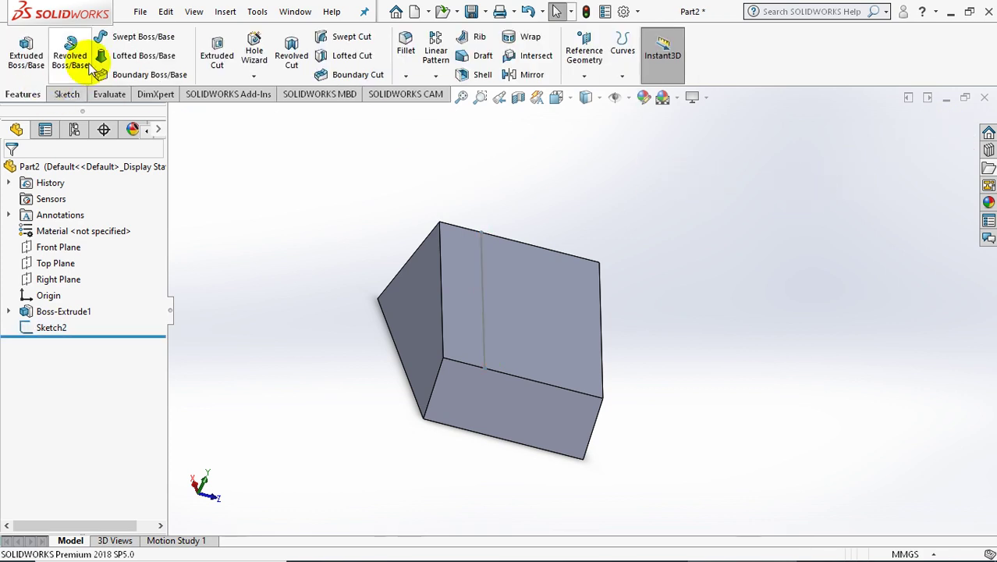
# Step: Loft a surface, Surface-Loft1, between the block's slanted edge and Sketch2
pyautogui.click(231, 12)
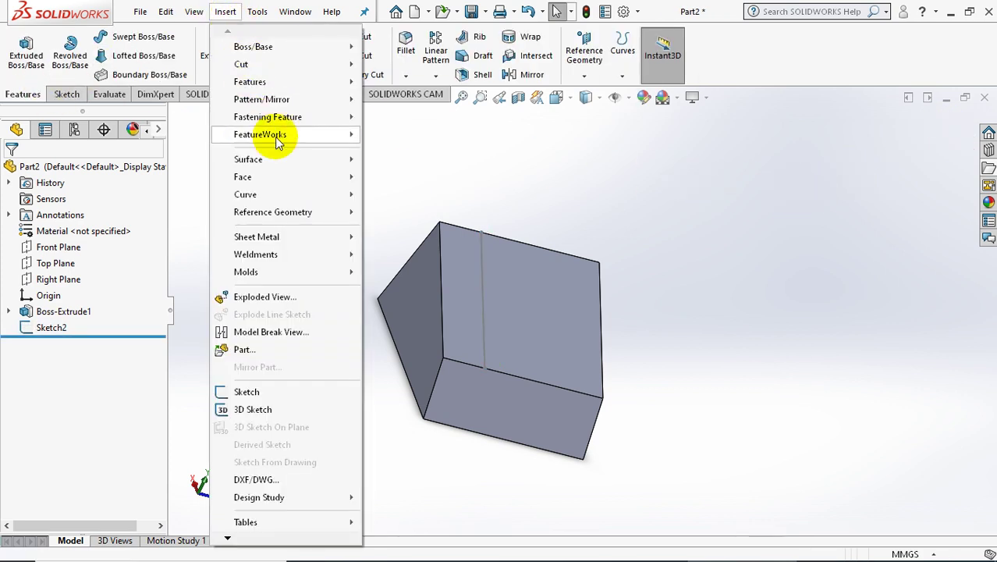
pyautogui.moveTo(248, 159)
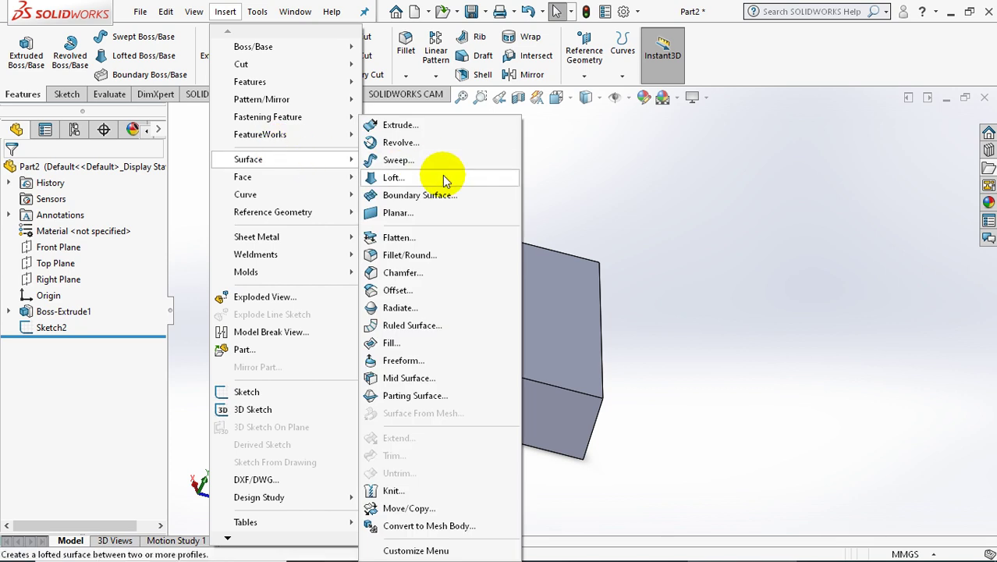
pyautogui.click(430, 176)
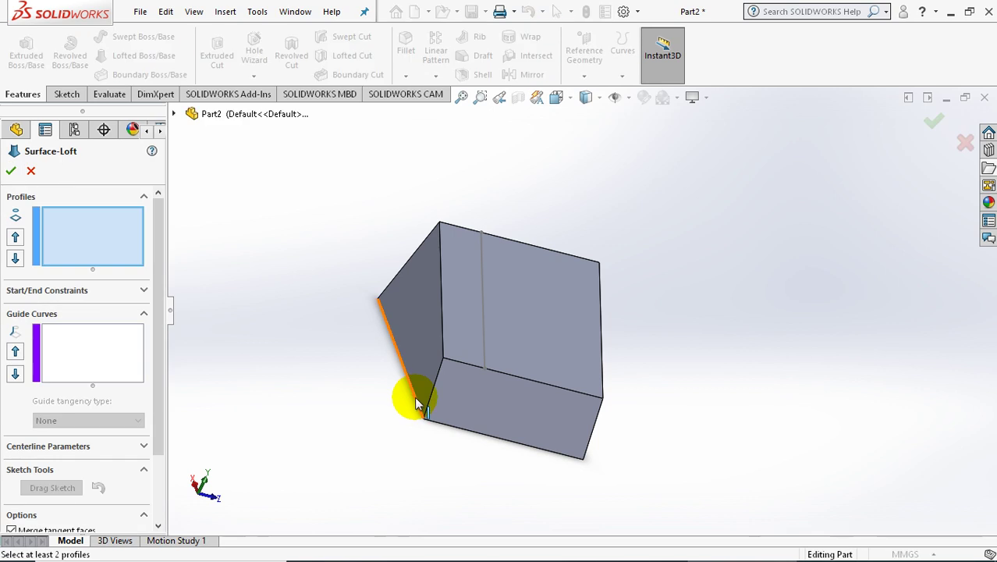
pyautogui.click(449, 378)
pyautogui.click(481, 335)
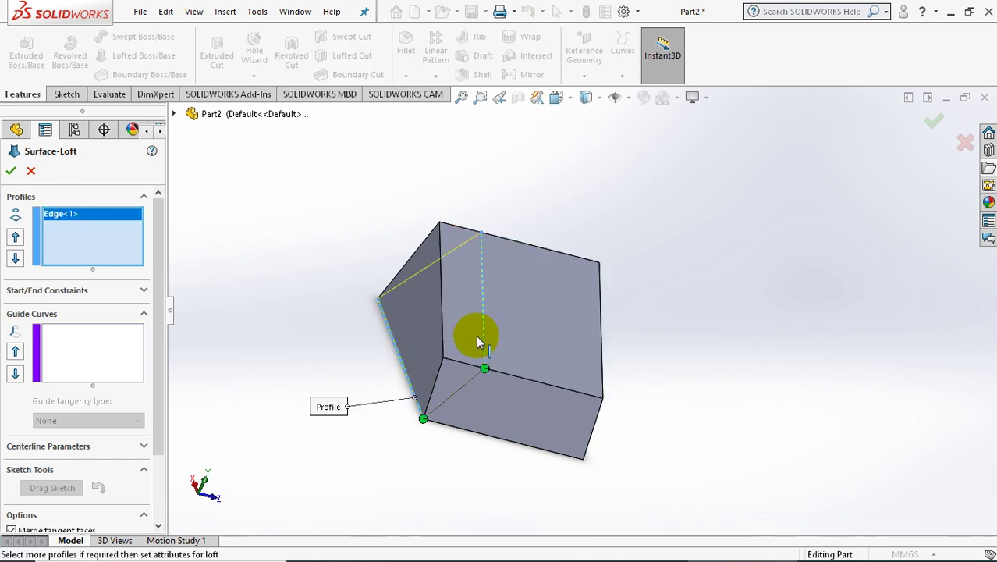
pyautogui.click(10, 170)
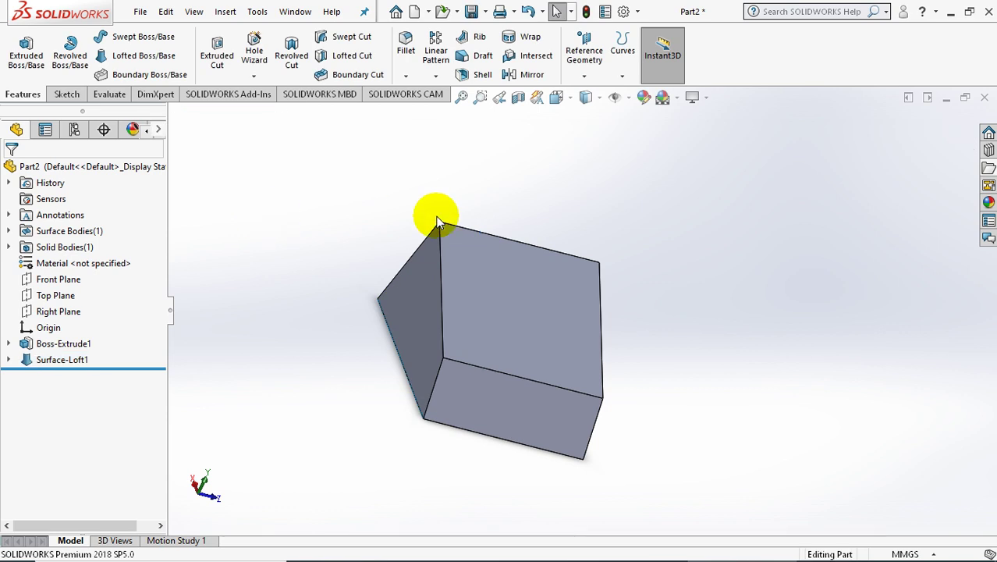
pyautogui.moveTo(437, 221); pyautogui.dragTo(418, 193, button='middle')
# Step: Split the block with Surface-Loft1 as trim tool, cutting bodies and marking Body 1
pyautogui.click(230, 12)
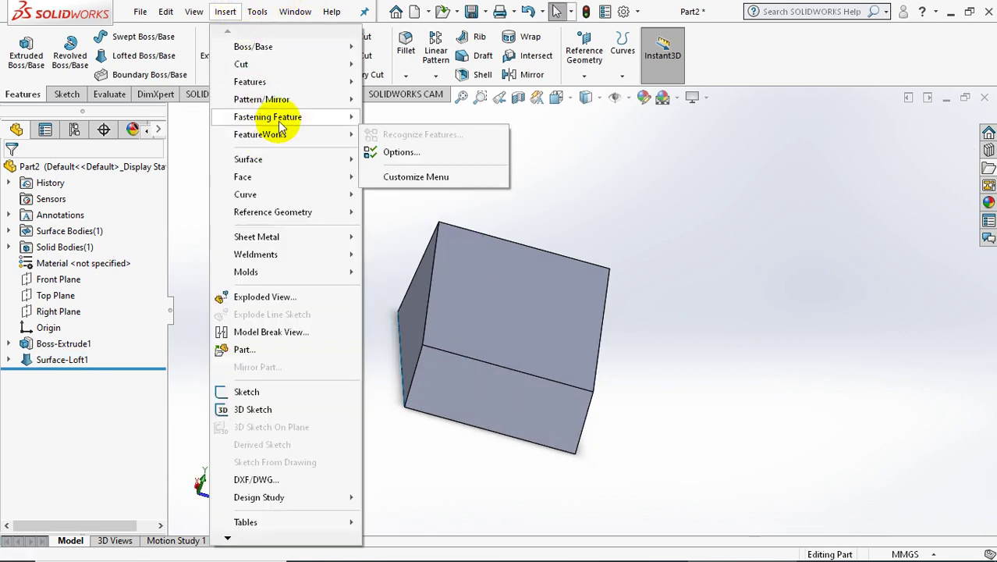
pyautogui.moveTo(250, 82)
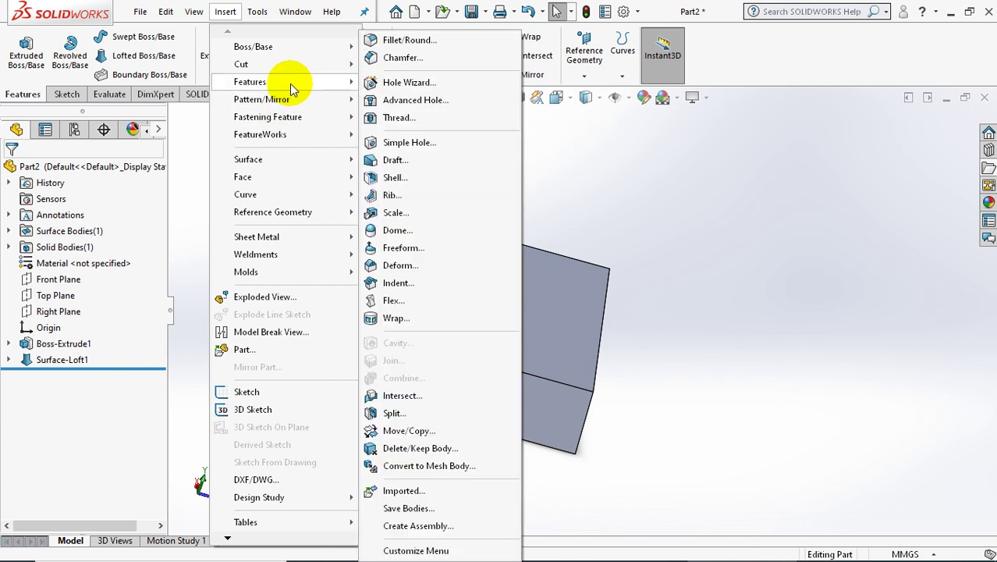
pyautogui.click(412, 415)
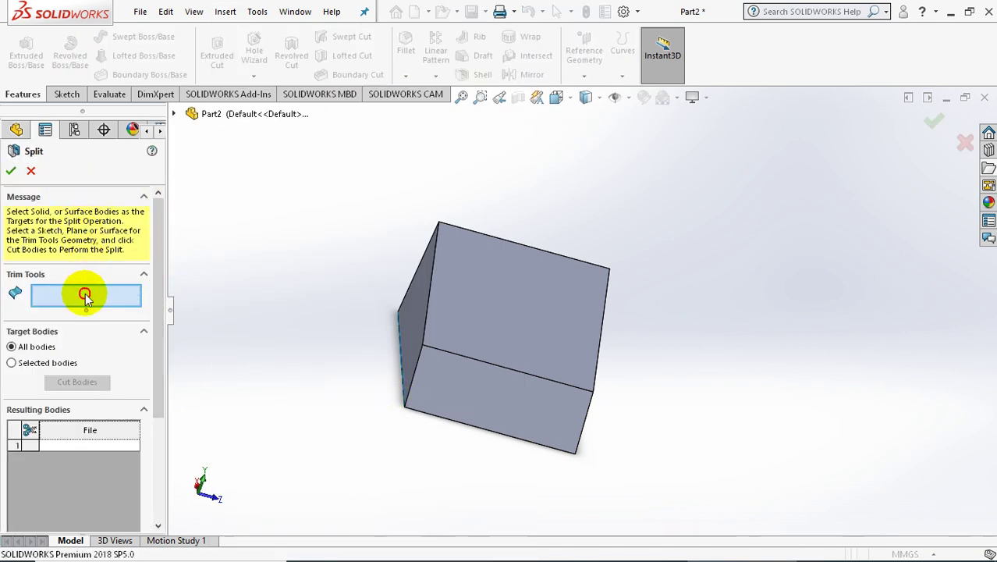
pyautogui.click(173, 115)
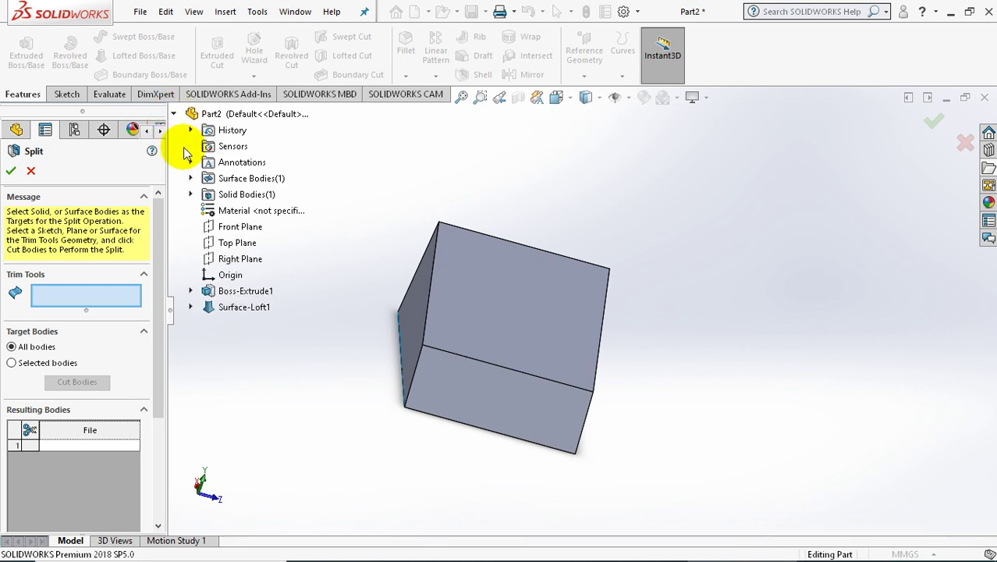
pyautogui.click(239, 309)
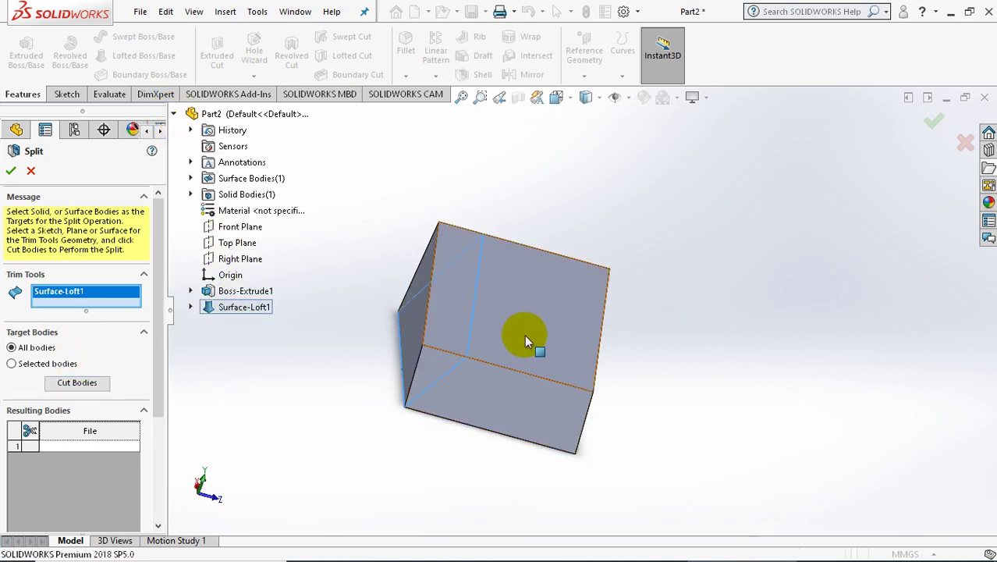
pyautogui.click(100, 388)
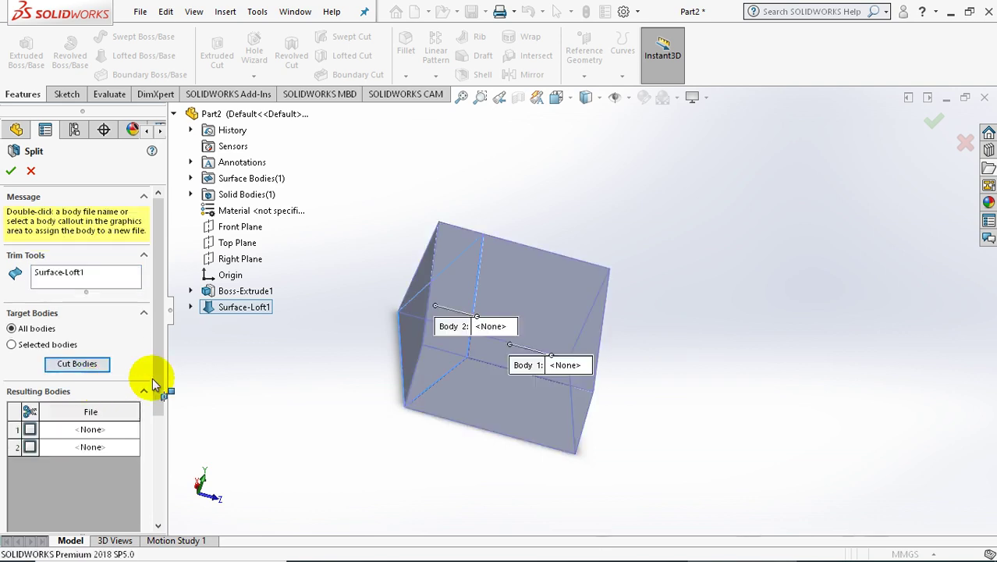
pyautogui.click(540, 325)
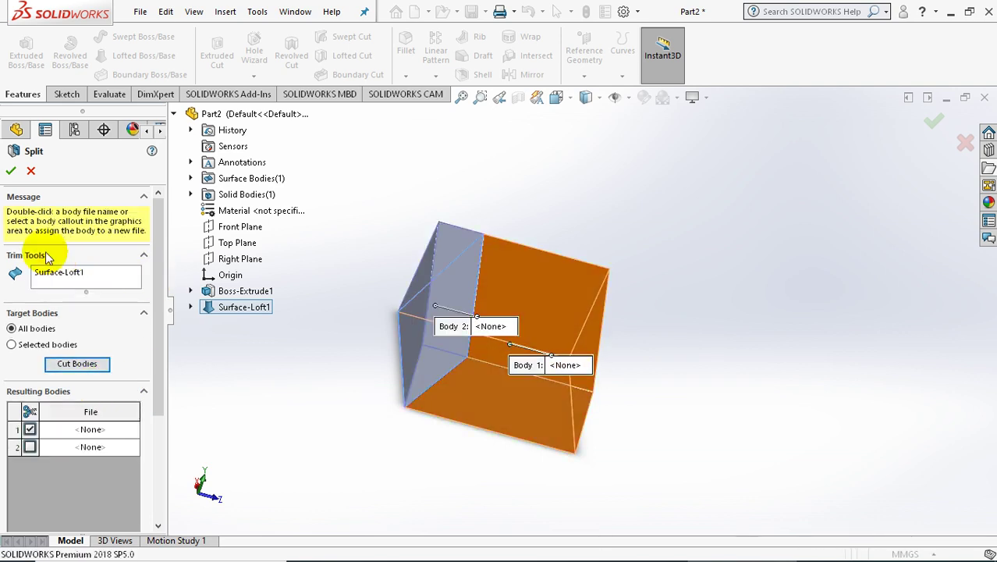
pyautogui.click(13, 170)
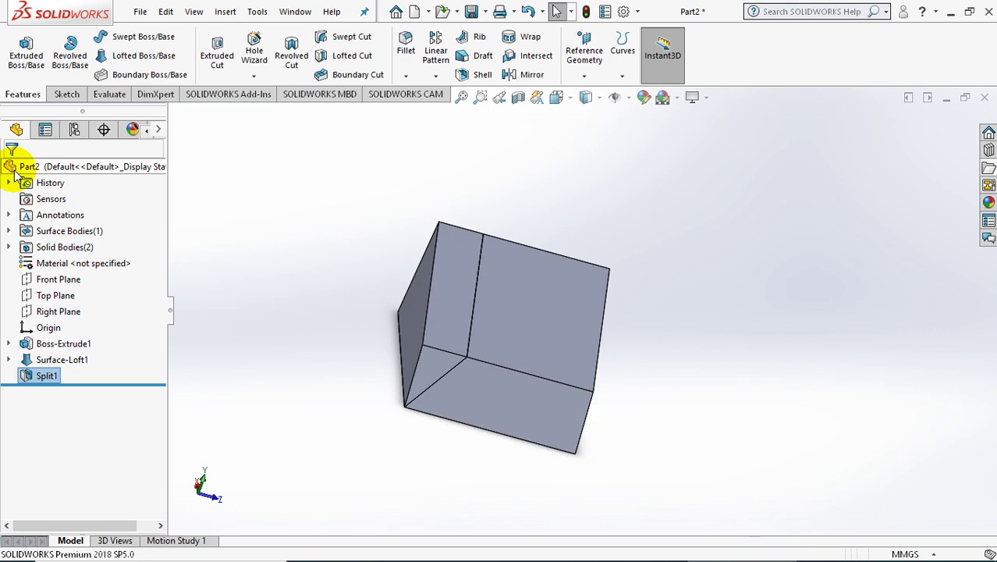
# Step: Hide the small split-off body and orbit to view the remaining wedge
pyautogui.rightClick(443, 269)
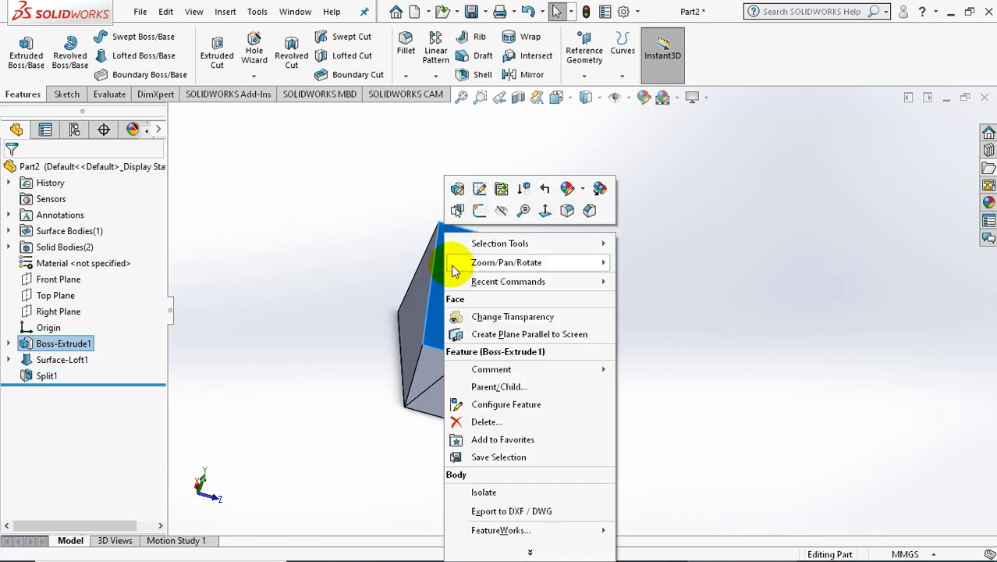
pyautogui.click(498, 209)
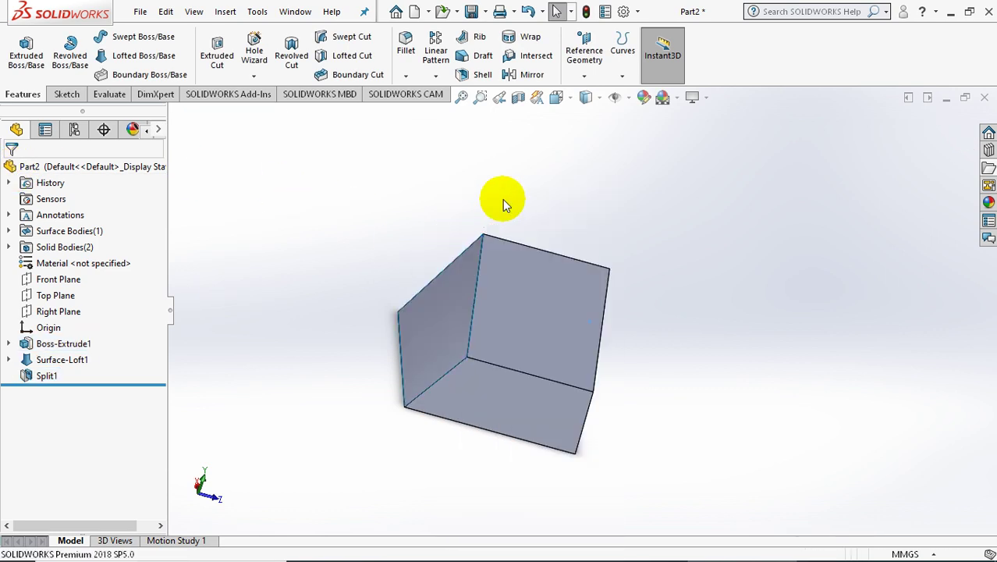
pyautogui.moveTo(535, 214); pyautogui.dragTo(652, 260, button='middle')
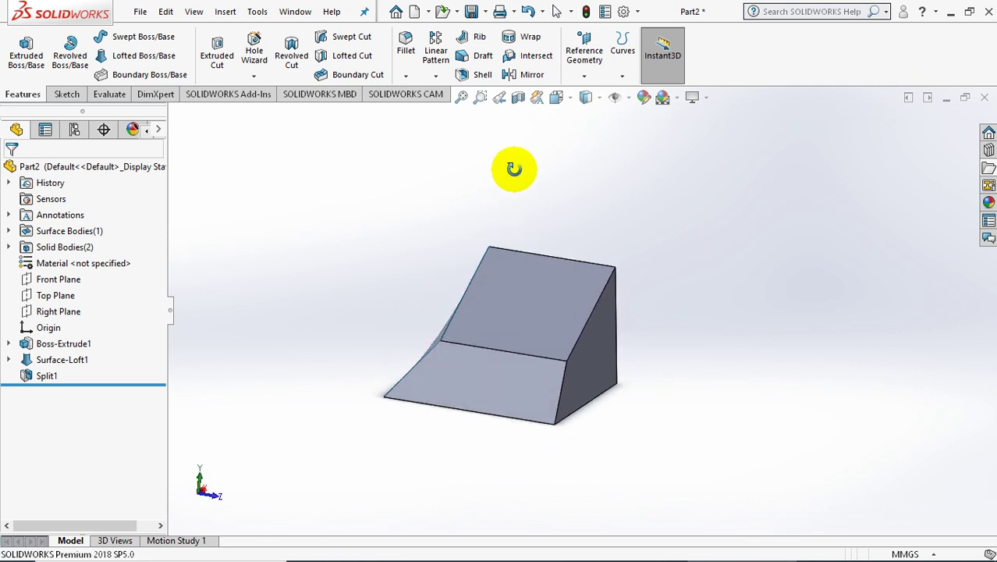
pyautogui.moveTo(667, 294); pyautogui.dragTo(648, 263, button='middle')
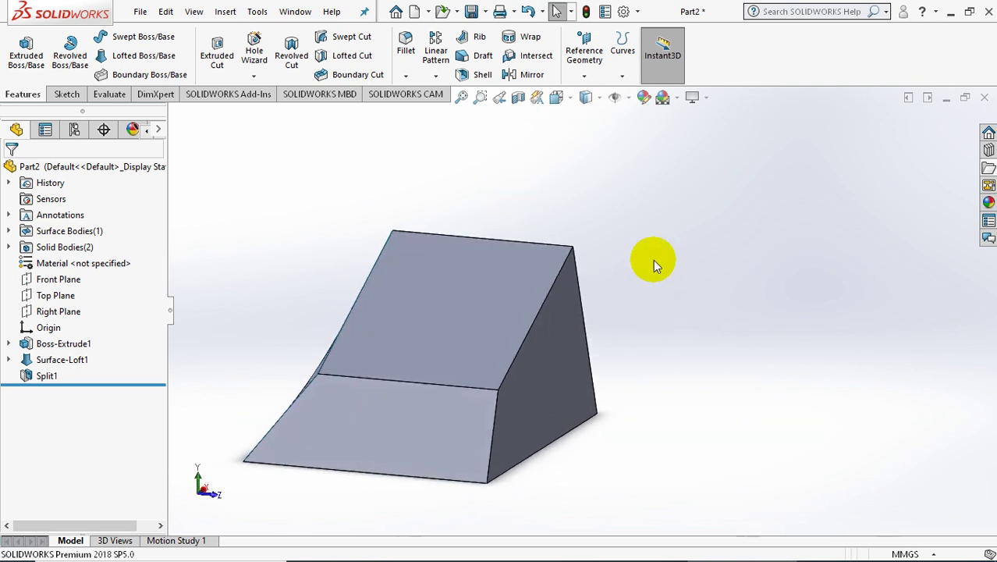
pyautogui.click(226, 11)
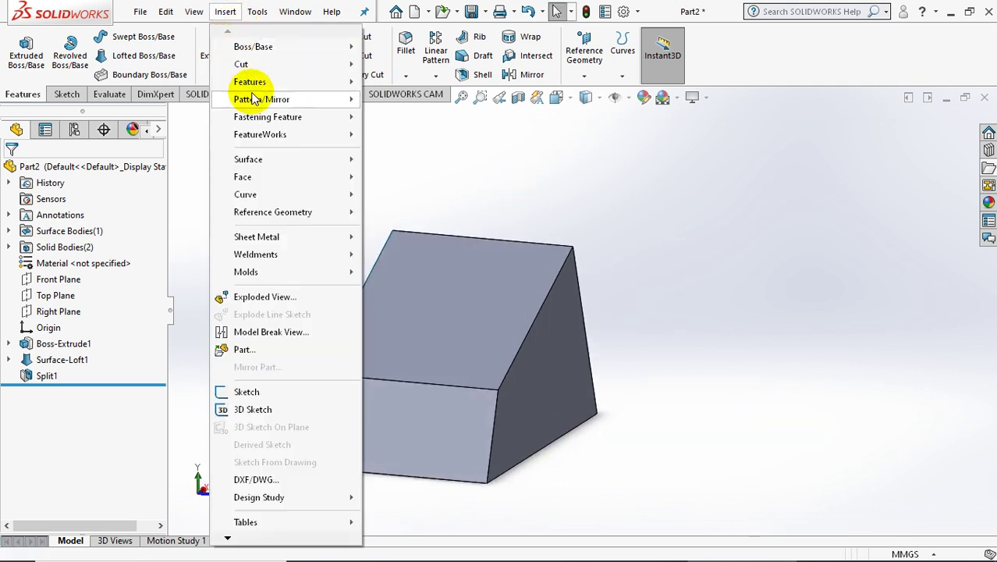
pyautogui.moveTo(250, 82)
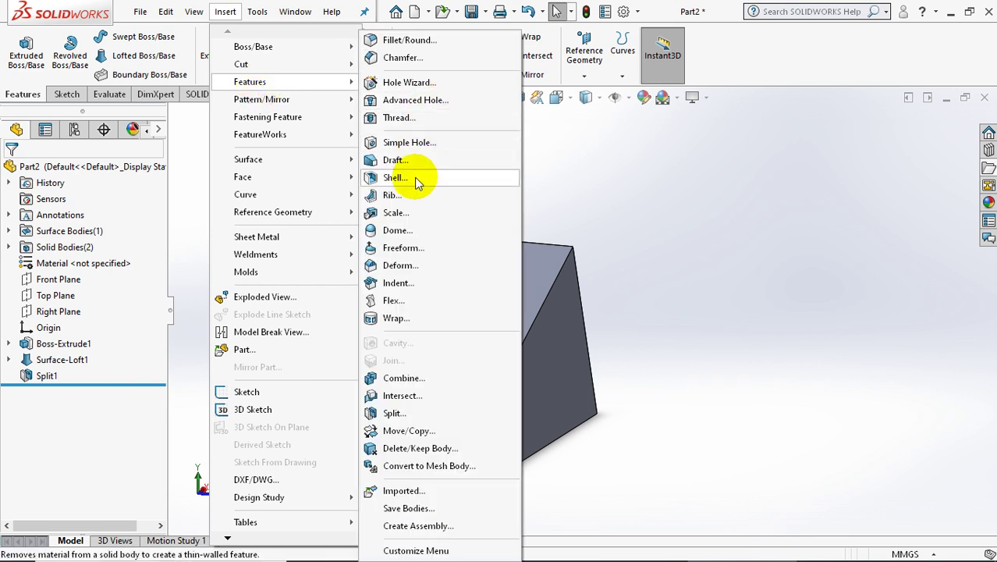
# Step: Draft the wedge's side face at 20° with the bottom face as neutral plane
pyautogui.click(415, 163)
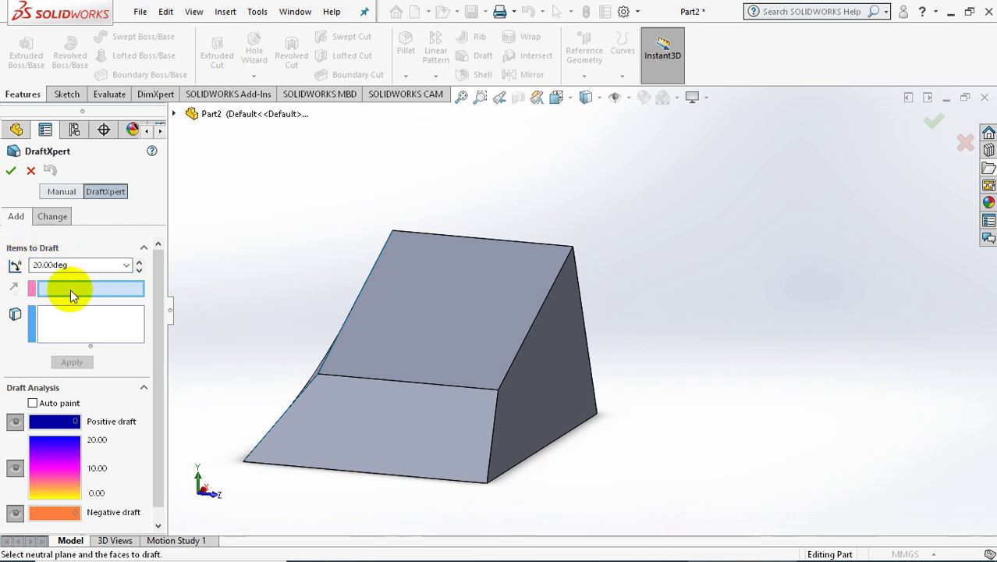
pyautogui.moveTo(437, 351); pyautogui.dragTo(438, 309, button='middle')
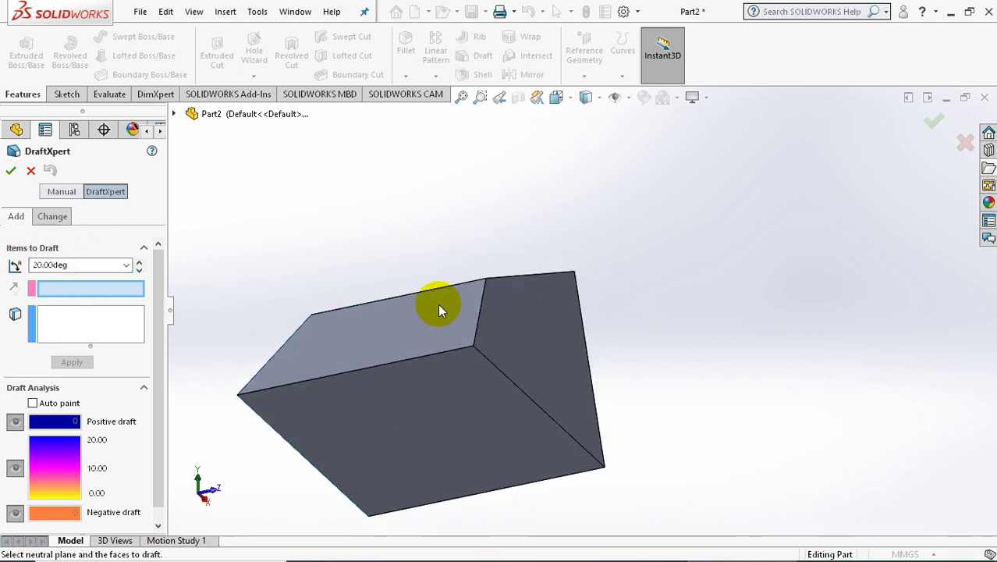
pyautogui.click(465, 379)
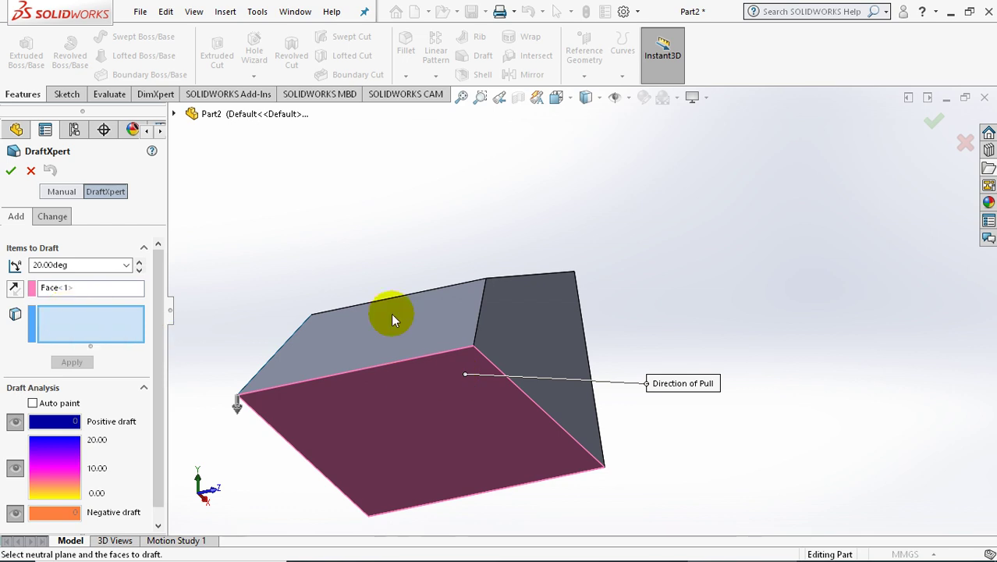
pyautogui.click(541, 334)
pyautogui.moveTo(358, 240)
pyautogui.mouseDown(button='middle')
pyautogui.moveTo(397, 289)
pyautogui.moveTo(390, 301)
pyautogui.mouseUp(button='middle')
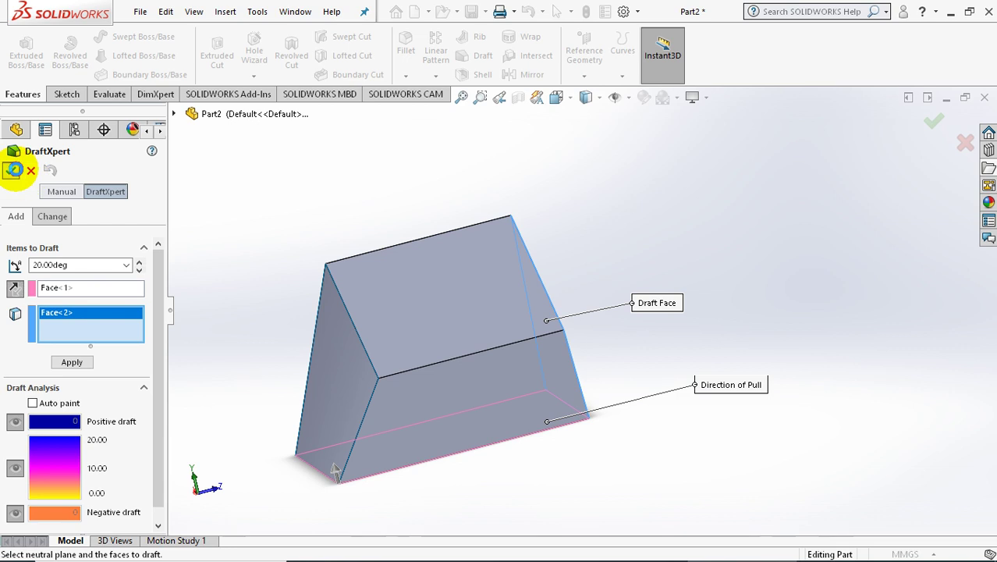
pyautogui.click(14, 169)
pyautogui.moveTo(501, 272)
pyautogui.mouseDown(button='middle')
pyautogui.moveTo(491, 324)
pyautogui.moveTo(467, 183)
pyautogui.mouseUp(button='middle')
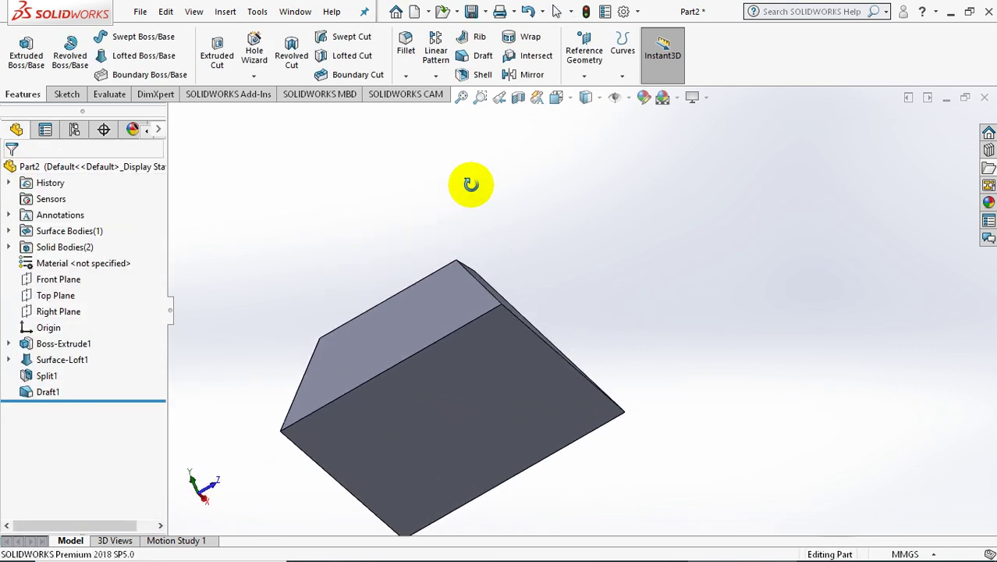
# Step: Start a sketch on the large front face and draw a circle below the part, viewed from the top
pyautogui.click(491, 367)
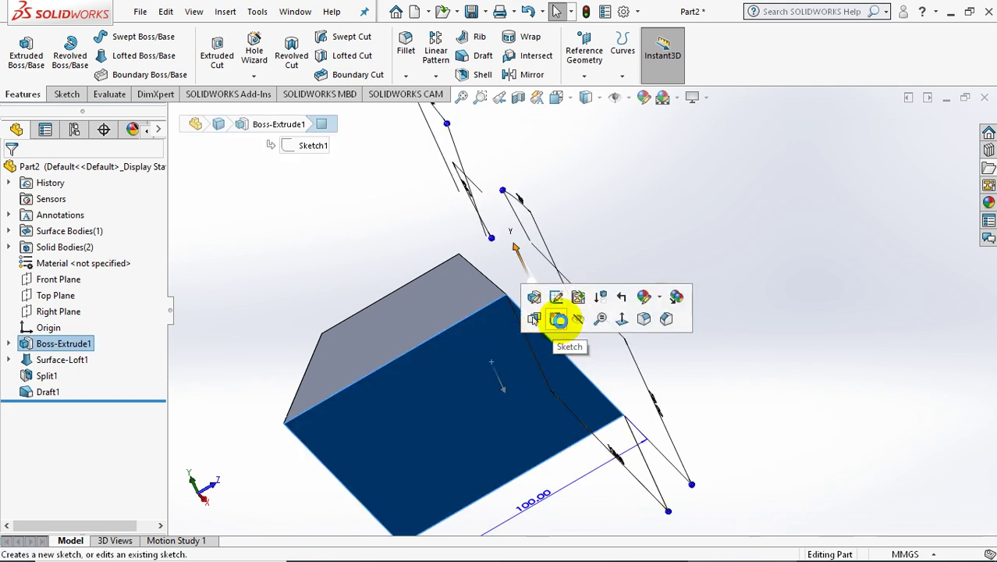
pyautogui.click(558, 319)
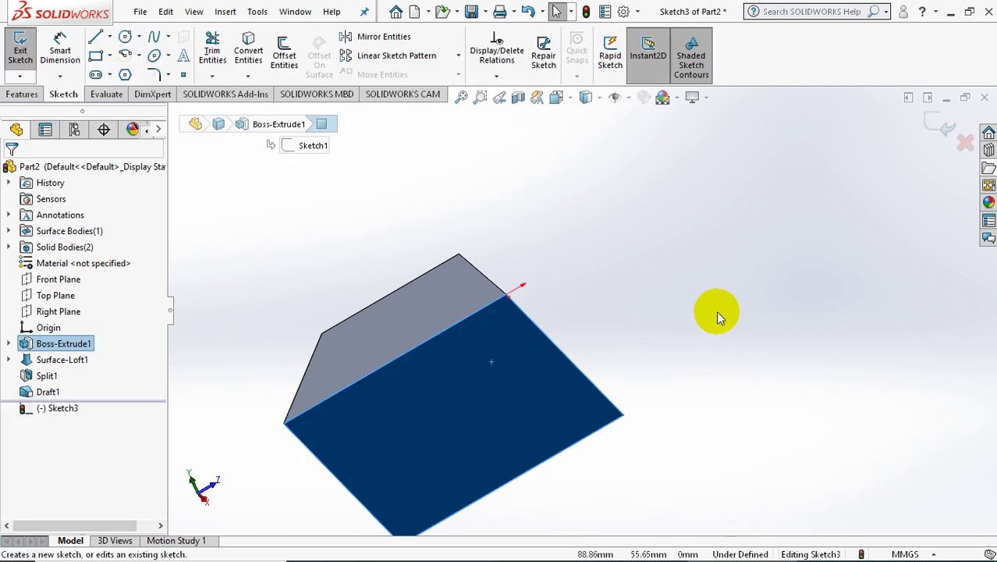
pyautogui.press('space')
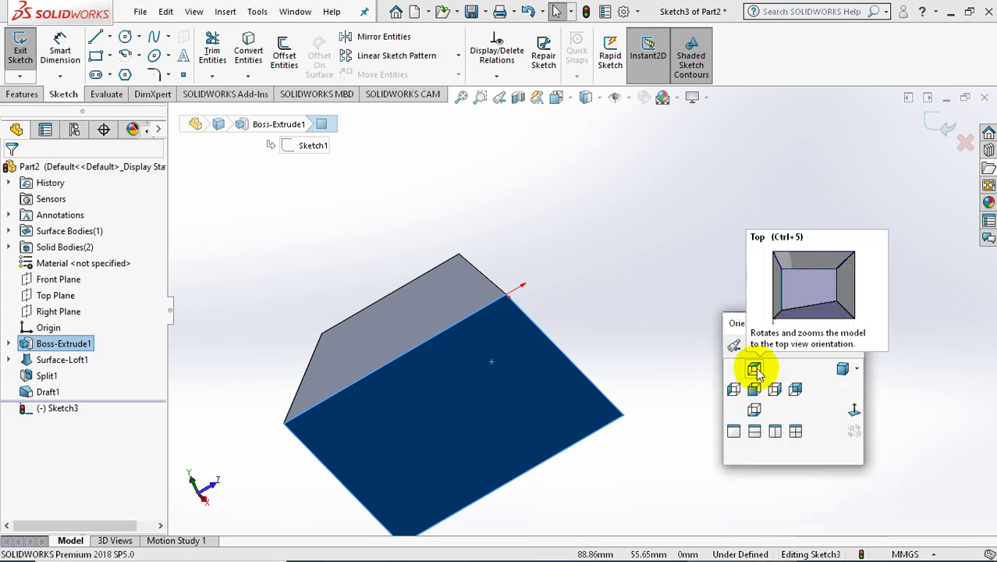
pyautogui.click(754, 368)
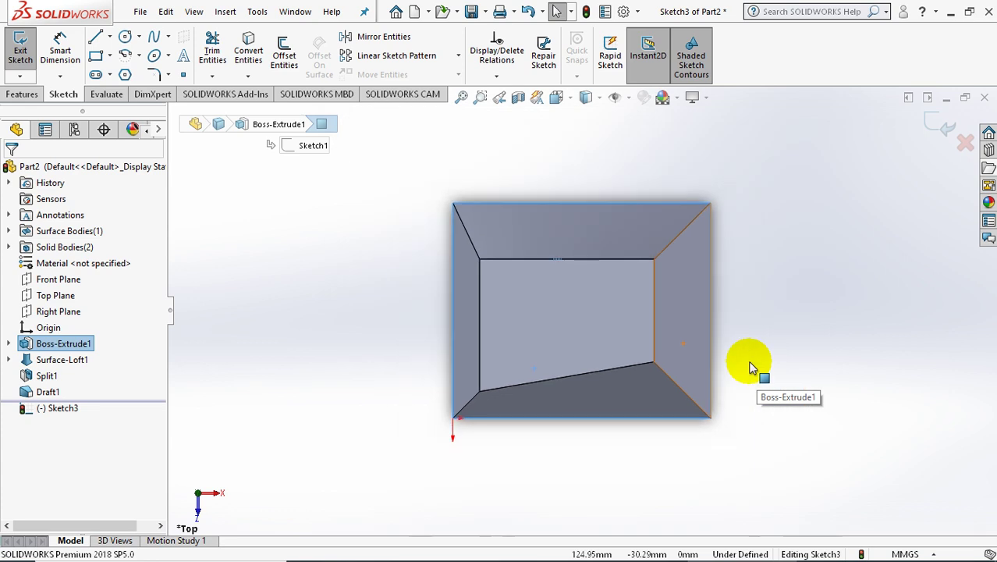
pyautogui.click(125, 39)
pyautogui.click(588, 436)
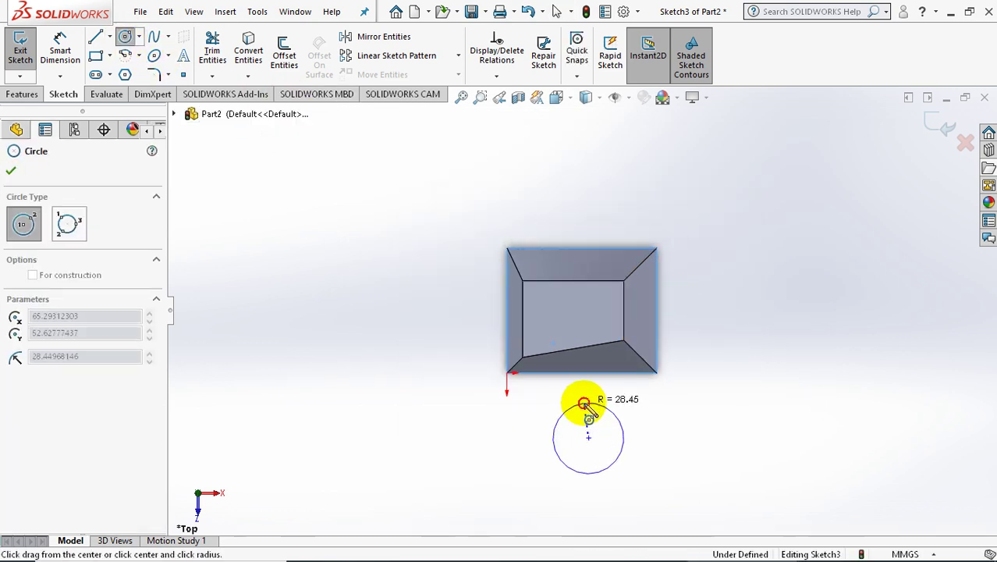
pyautogui.click(584, 404)
pyautogui.press('Escape')
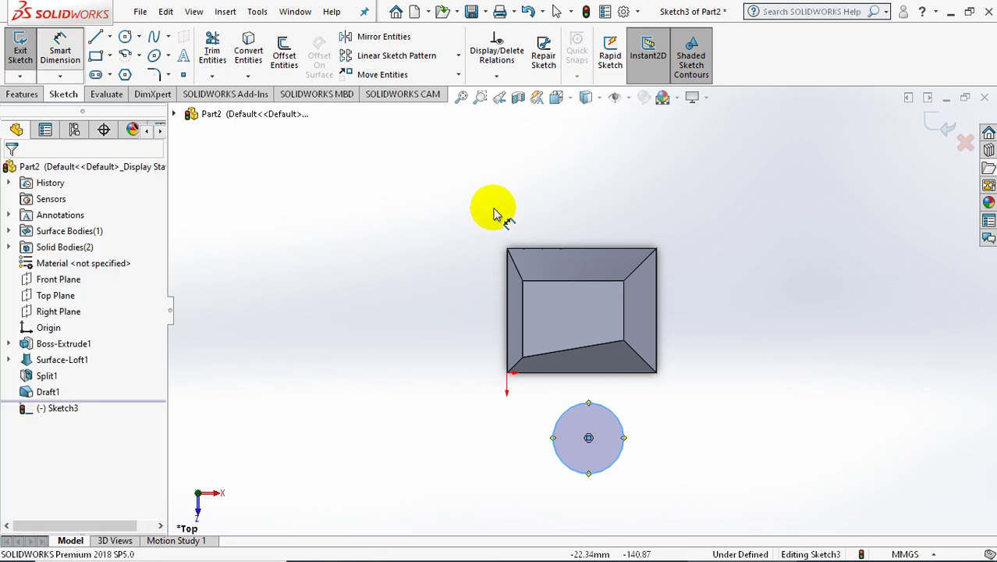
# Step: Dimension the circle centre 110 mm vertically from the block's top edge
pyautogui.press('d')
pyautogui.click(587, 250)
pyautogui.click(588, 437)
pyautogui.click(724, 381)
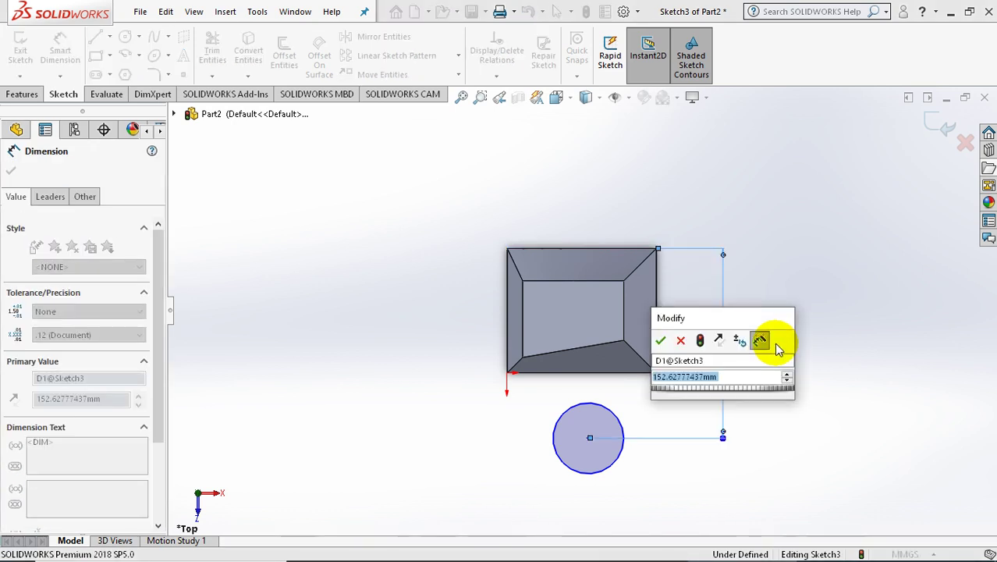
pyautogui.write('110')
pyautogui.press('Return')
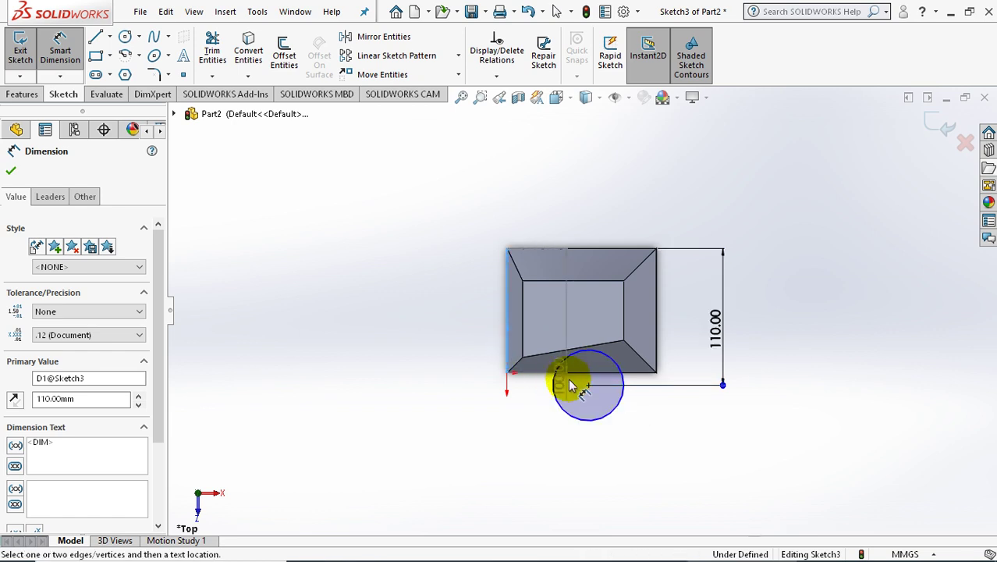
# Step: Dimension the circle centre 60 mm horizontally from the origin and its diameter to 40 mm
pyautogui.click(588, 385)
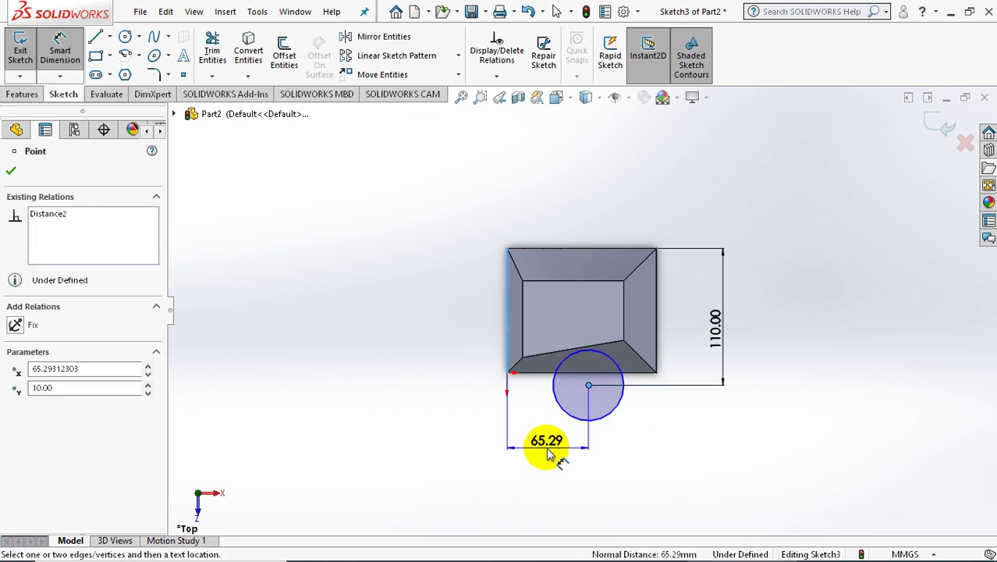
pyautogui.click(555, 458)
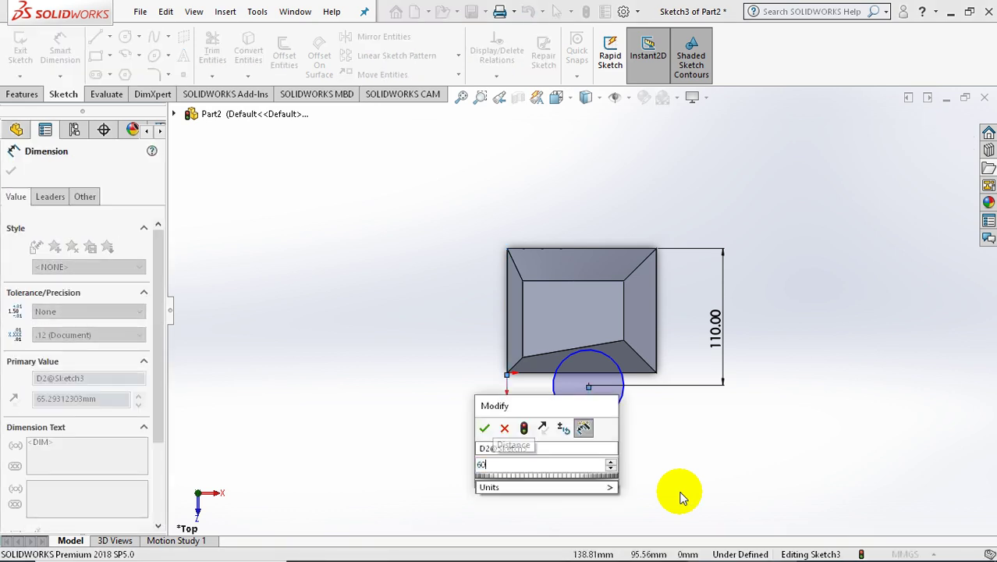
pyautogui.press('Return')
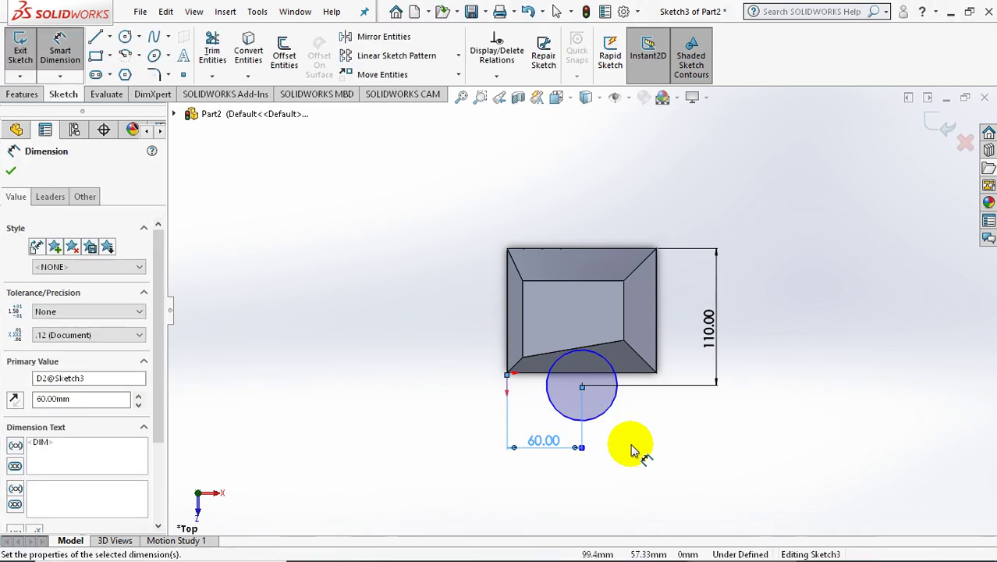
pyautogui.click(615, 413)
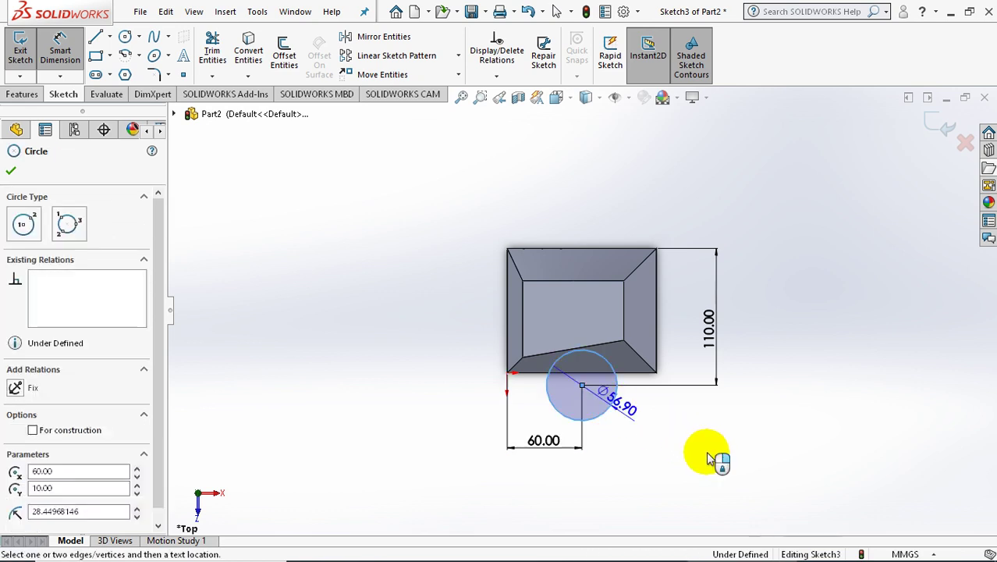
pyautogui.click(711, 454)
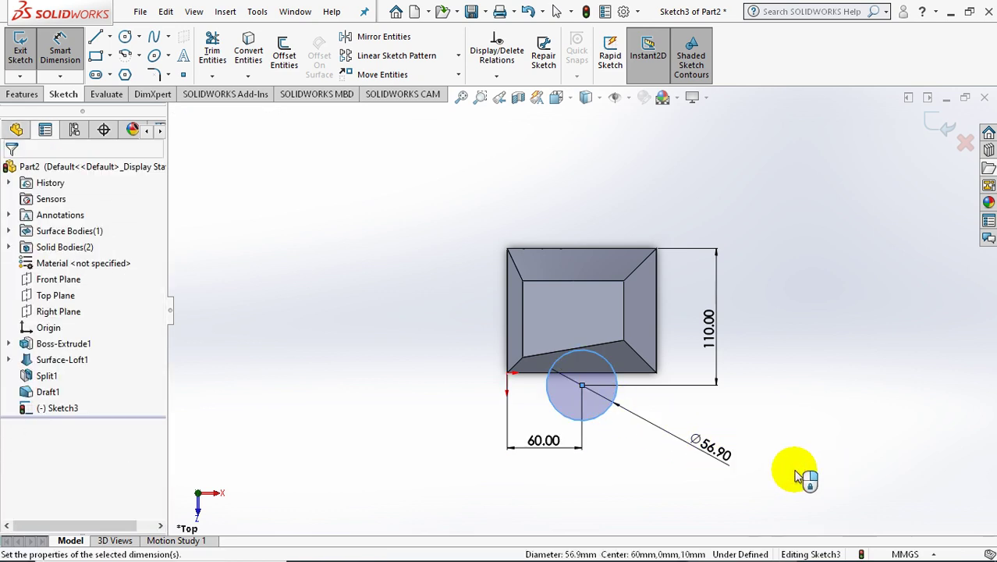
pyautogui.write('40')
pyautogui.press('Return')
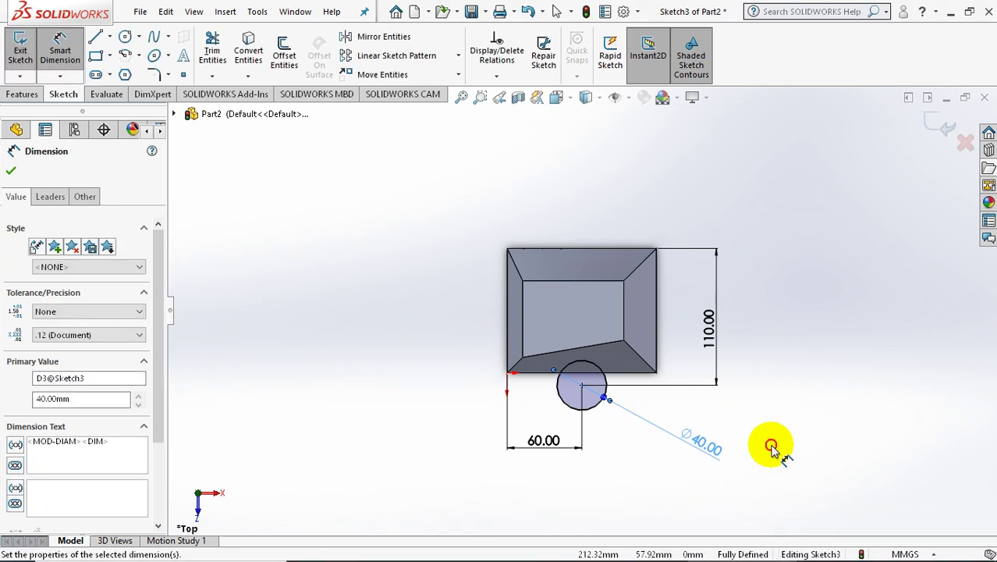
pyautogui.click(771, 449)
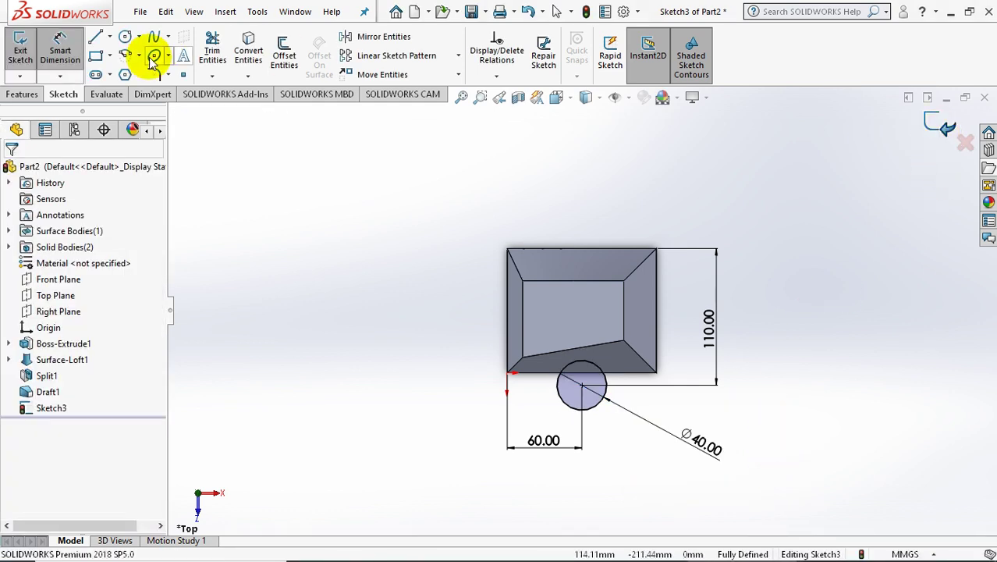
pyautogui.click(22, 93)
# Step: Extrude-cut the circle Blind 100 mm into the block and orbit to inspect the notch
pyautogui.click(222, 48)
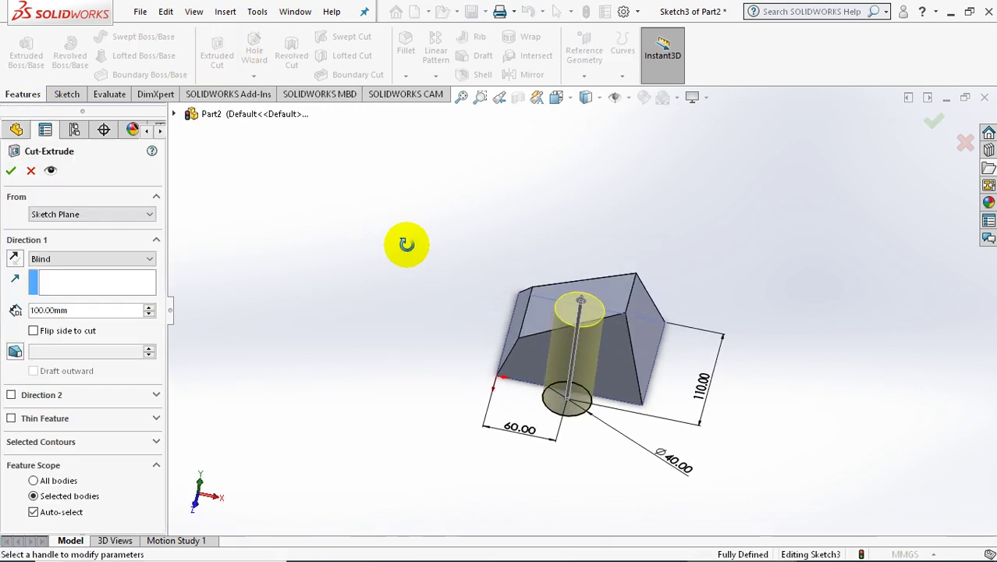
pyautogui.click(16, 171)
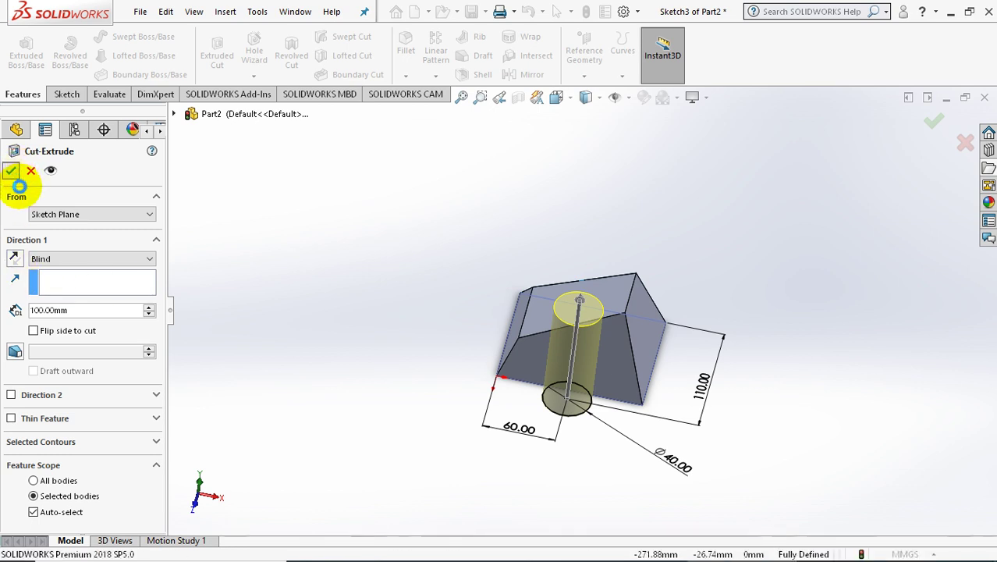
pyautogui.moveTo(290, 311)
pyautogui.mouseDown(button='middle')
pyautogui.moveTo(400, 375)
pyautogui.moveTo(454, 486)
pyautogui.moveTo(423, 544)
pyautogui.moveTo(618, 185)
pyautogui.moveTo(541, 257)
pyautogui.moveTo(640, 397)
pyautogui.mouseUp(button='middle')
pyautogui.scroll(3, 639, 396)
pyautogui.scroll(-5, 618, 396)
pyautogui.moveTo(446, 200)
pyautogui.mouseDown(button='middle')
pyautogui.moveTo(494, 285)
pyautogui.moveTo(478, 296)
pyautogui.mouseUp(button='middle')
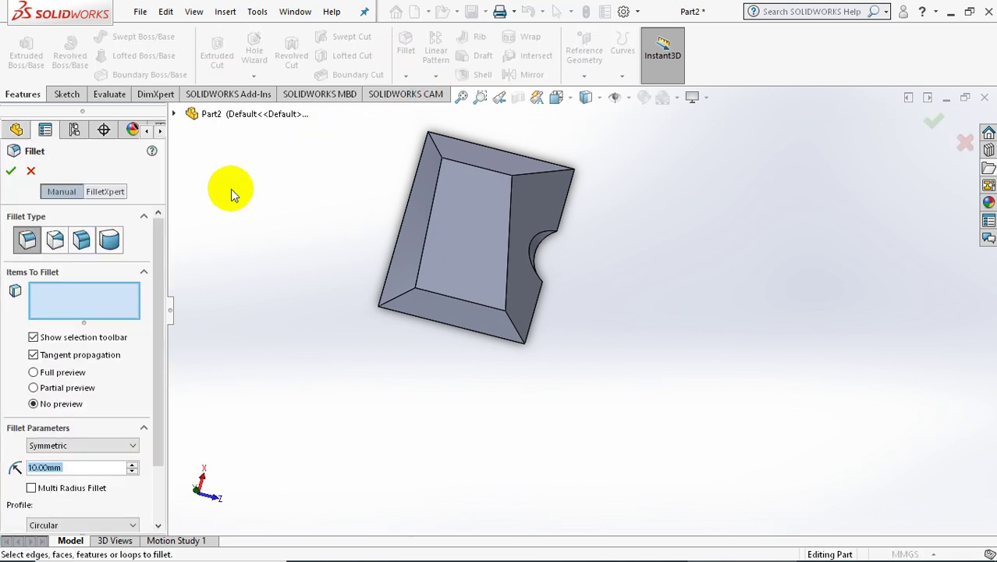
# Step: Apply an 8 mm fillet to the pocket's inner face
pyautogui.moveTo(84, 467); pyautogui.dragTo(2, 467)
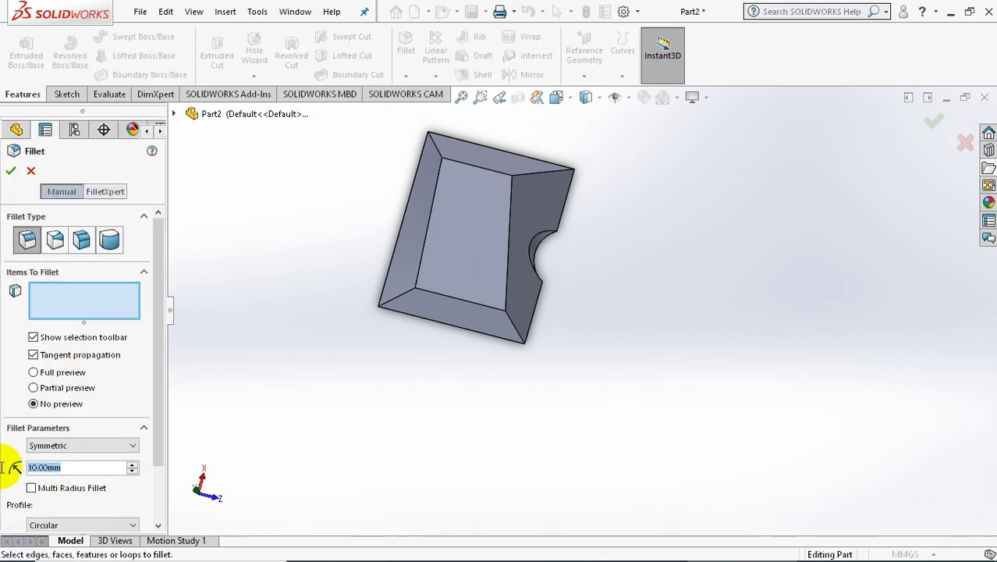
pyautogui.write('8')
pyautogui.press('Return')
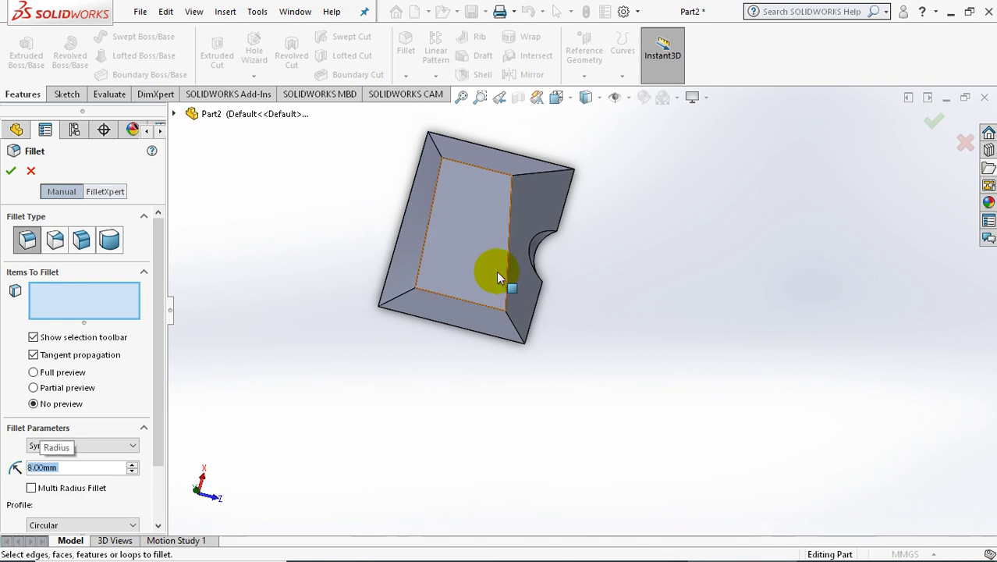
pyautogui.click(458, 260)
pyautogui.moveTo(391, 395)
pyautogui.mouseDown(button='middle')
pyautogui.moveTo(445, 336)
pyautogui.moveTo(247, 359)
pyautogui.mouseUp(button='middle')
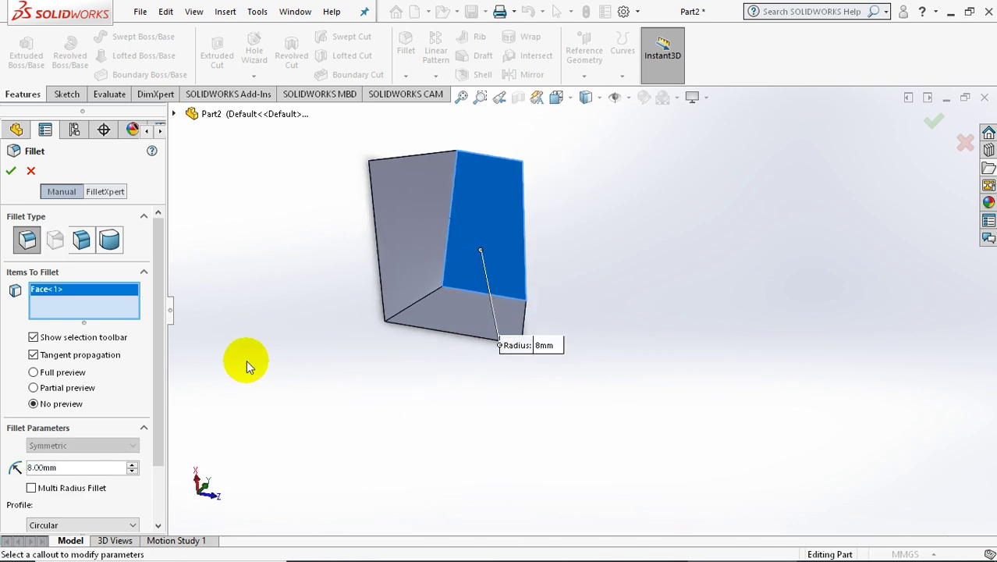
pyautogui.click(174, 115)
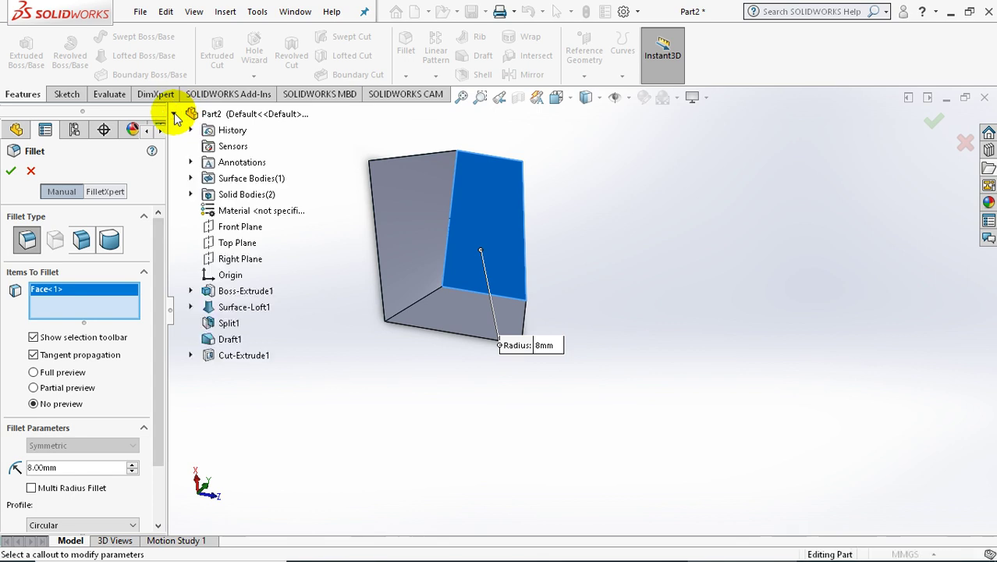
pyautogui.rightClick(244, 312)
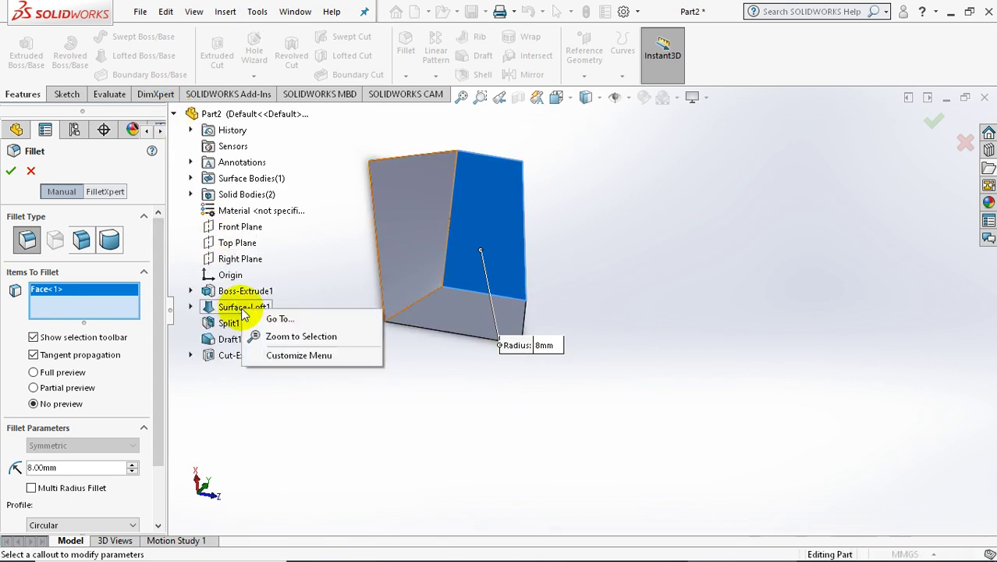
pyautogui.click(331, 251)
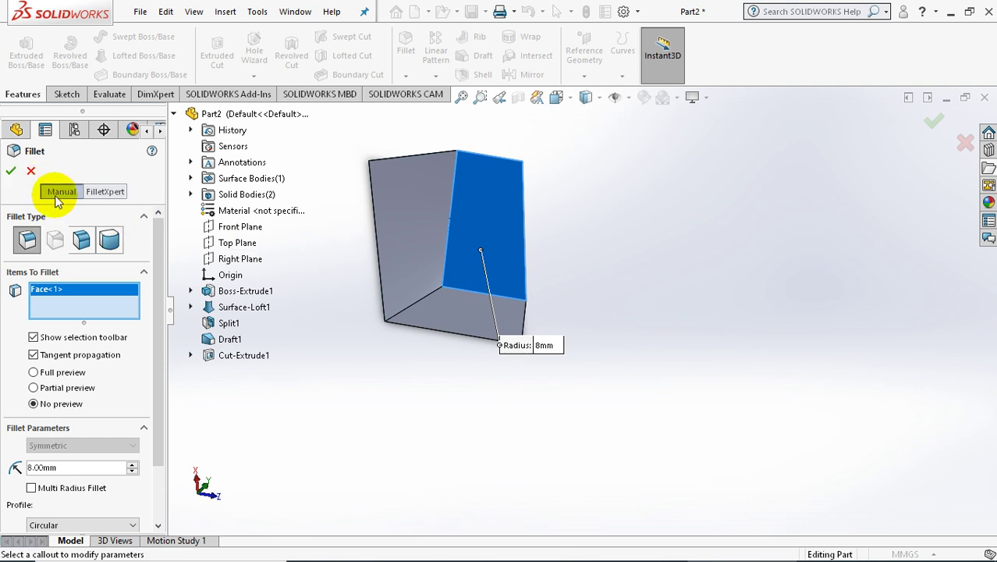
pyautogui.click(10, 170)
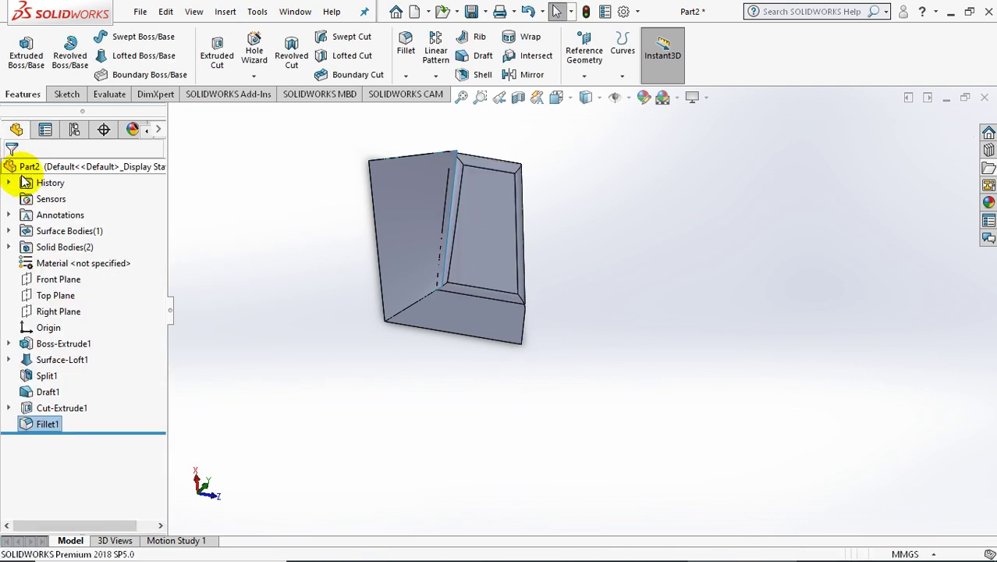
# Step: Hide Surface-Loft1 and orbit to check the filleted pocket
pyautogui.rightClick(70, 362)
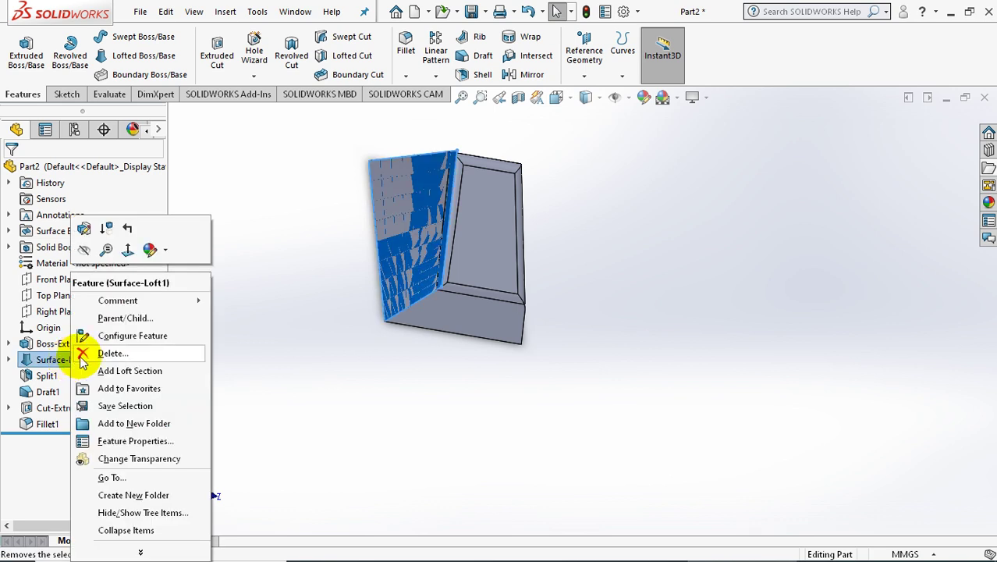
pyautogui.click(84, 249)
pyautogui.moveTo(390, 408)
pyautogui.mouseDown(button='middle')
pyautogui.moveTo(448, 416)
pyautogui.moveTo(387, 434)
pyautogui.moveTo(383, 385)
pyautogui.mouseUp(button='middle')
pyautogui.scroll(-3, 377, 383)
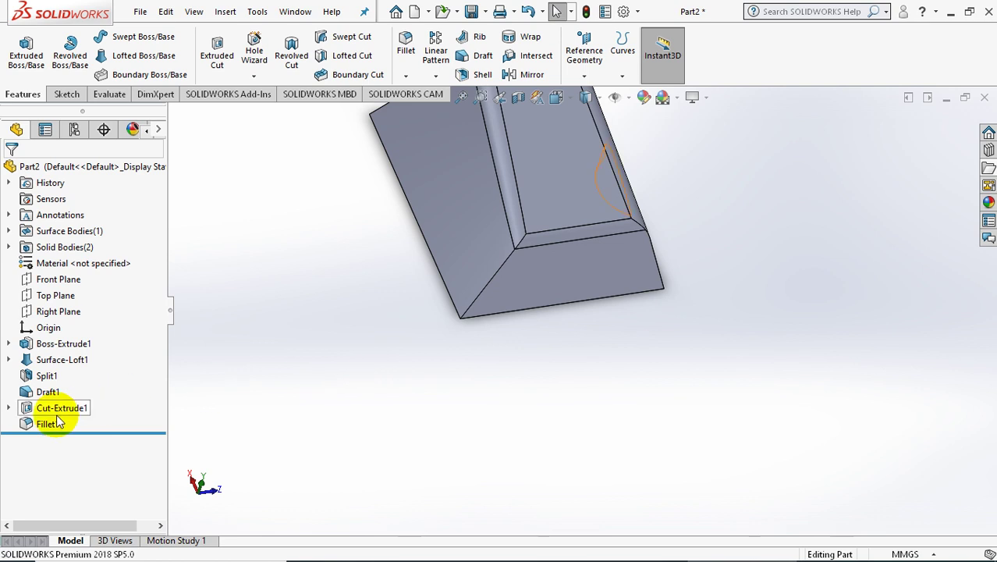
# Step: Edit Fillet1 to add four outer edges of the block at 8 mm
pyautogui.rightClick(45, 424)
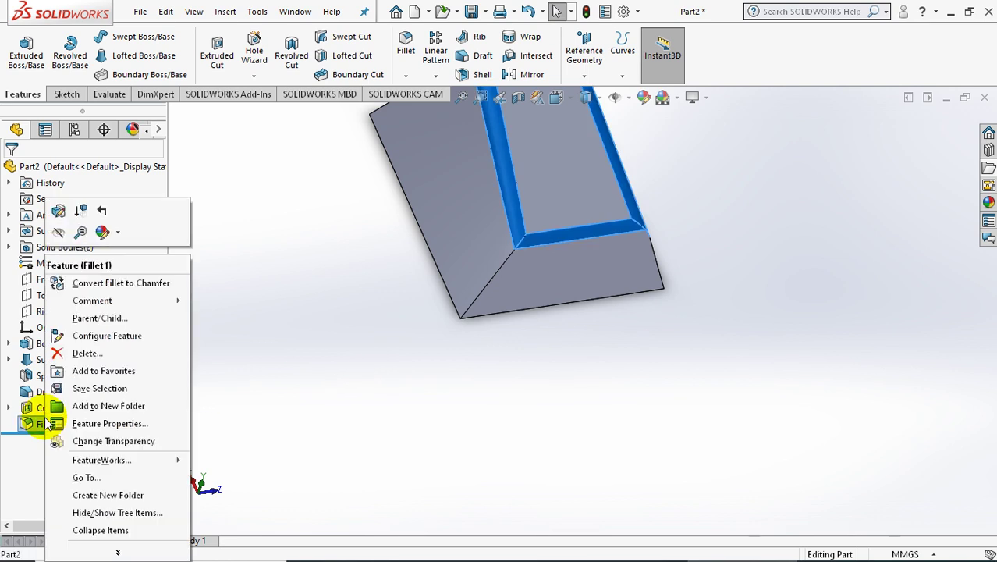
pyautogui.click(62, 217)
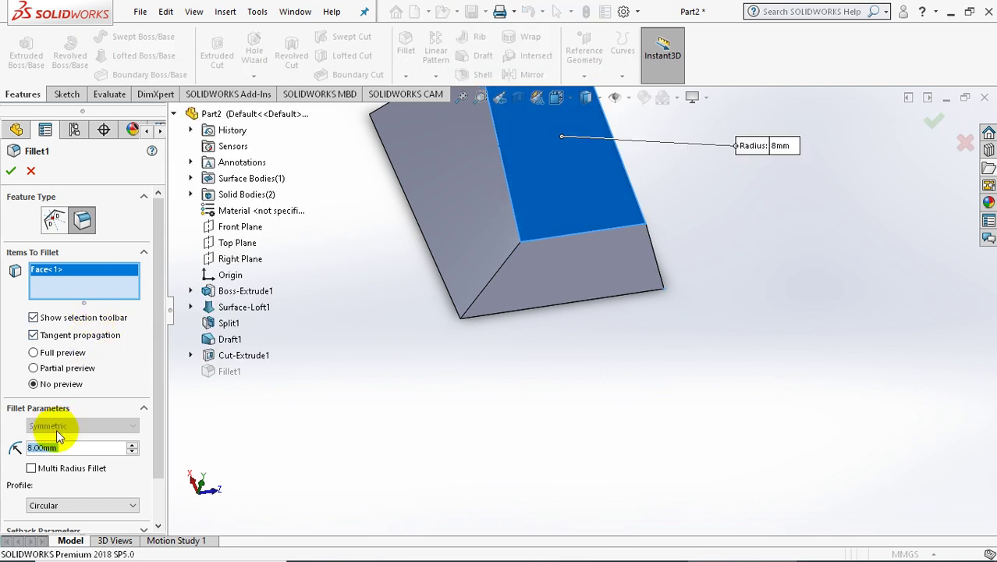
pyautogui.click(492, 287)
pyautogui.scroll(-2, 546, 422)
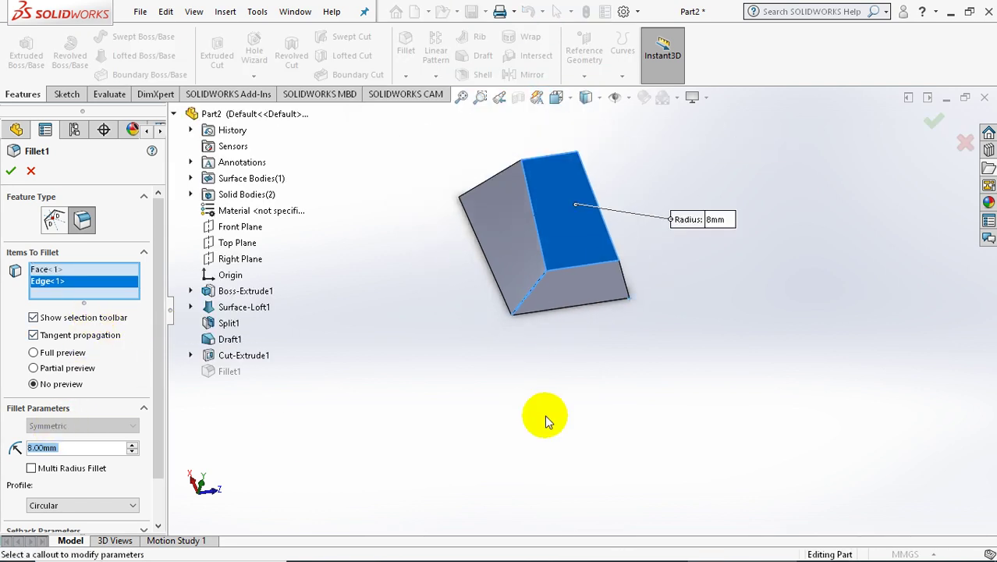
pyautogui.click(498, 173)
pyautogui.moveTo(589, 276); pyautogui.dragTo(623, 249, button='middle')
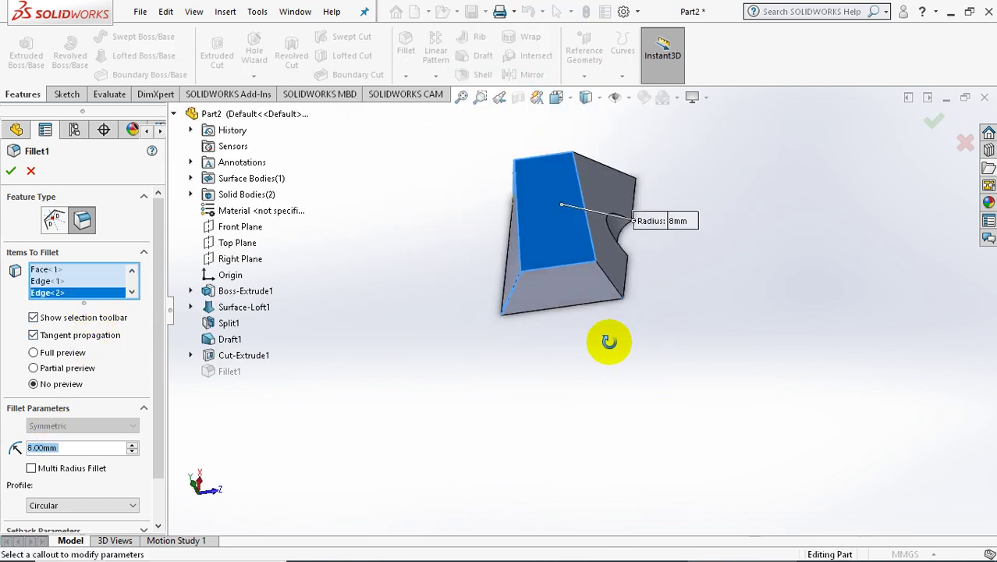
pyautogui.click(614, 164)
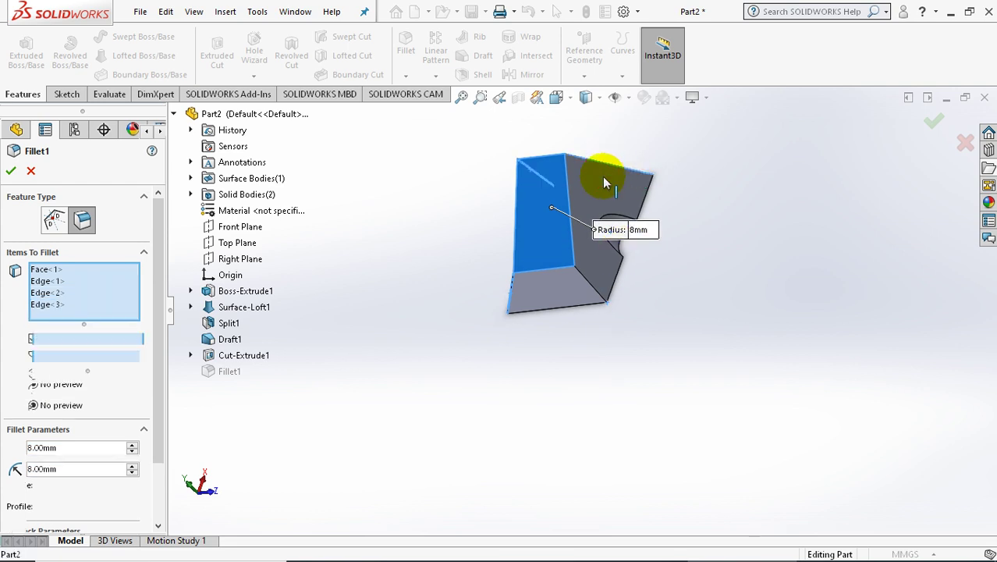
pyautogui.click(591, 285)
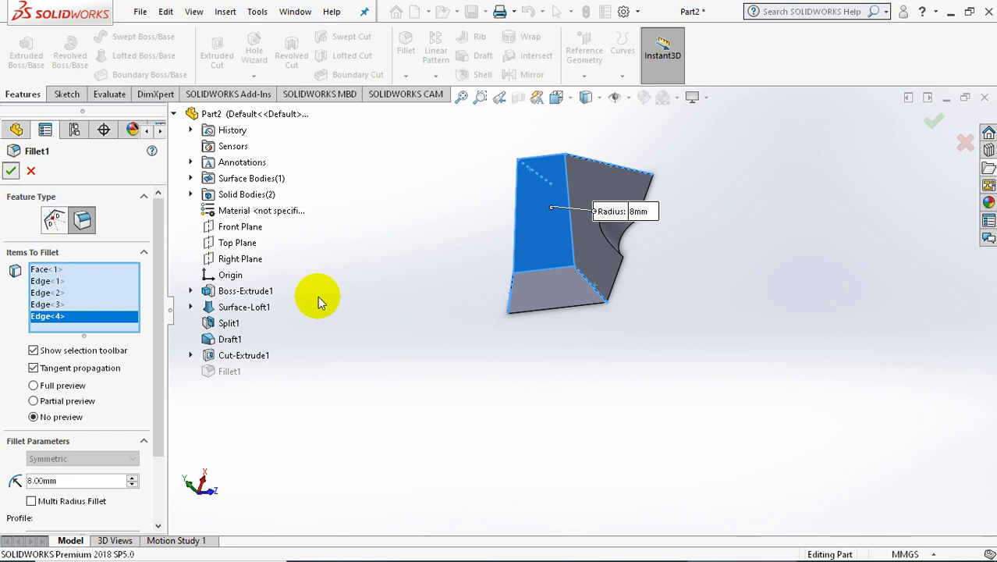
pyautogui.press('Return')
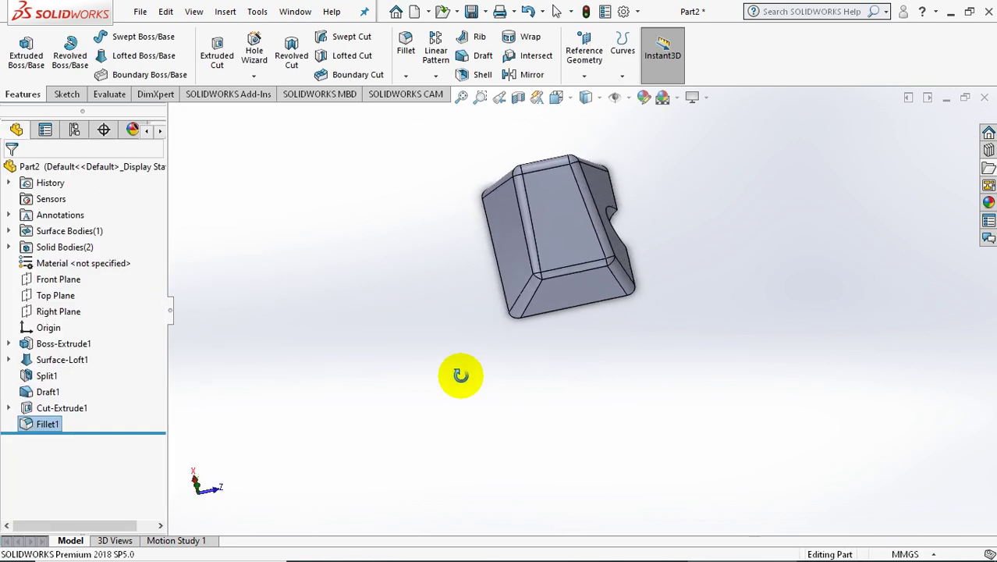